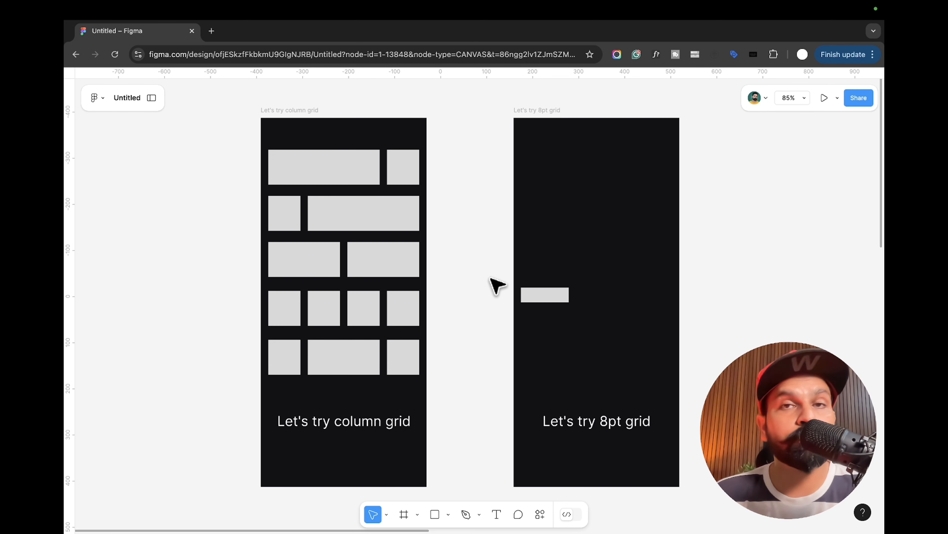
Step: Add a four-column layout grid to the "Let's try column grid" frame
{"action": "left_click", "coordinate": [290, 111]}
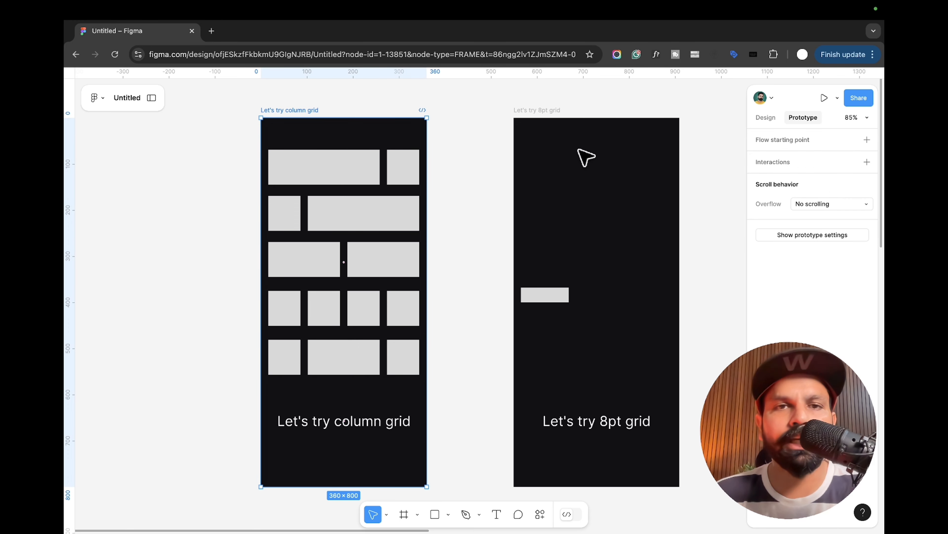
{"action": "scroll", "coordinate": [523, 196], "scroll_direction": "left", "scroll_amount": 2}
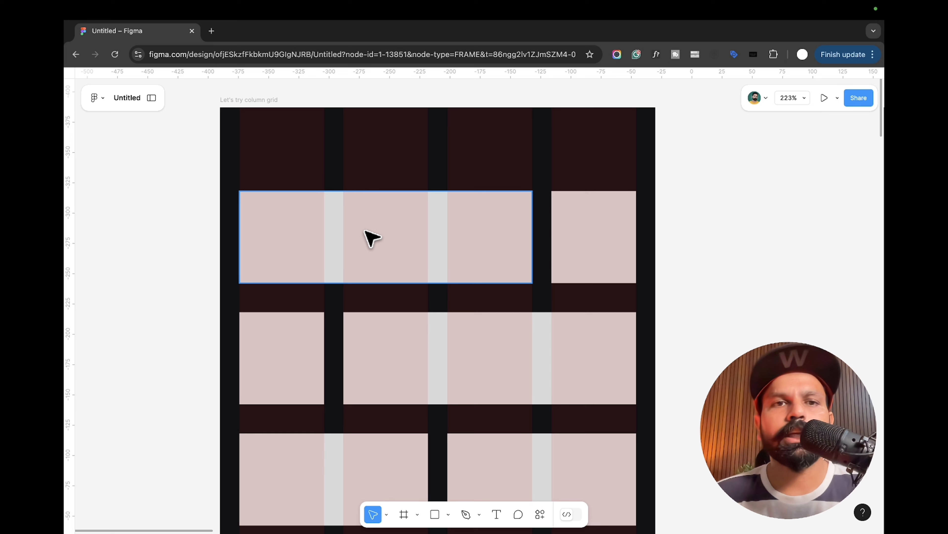
Step: Examine how the rectangles in each row of the column grid frame line up with the grid's columns and gutters
{"action": "left_click", "coordinate": [317, 127]}
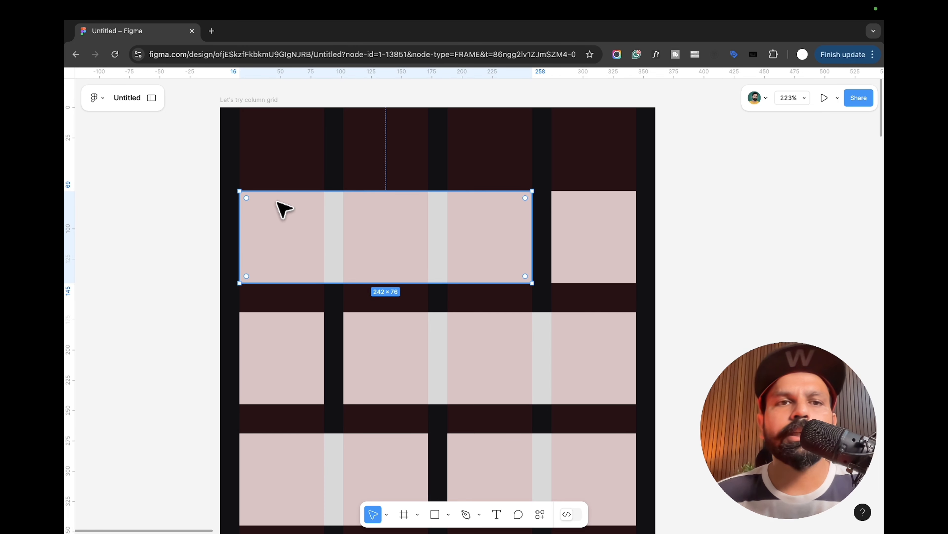
{"action": "left_click", "coordinate": [605, 241]}
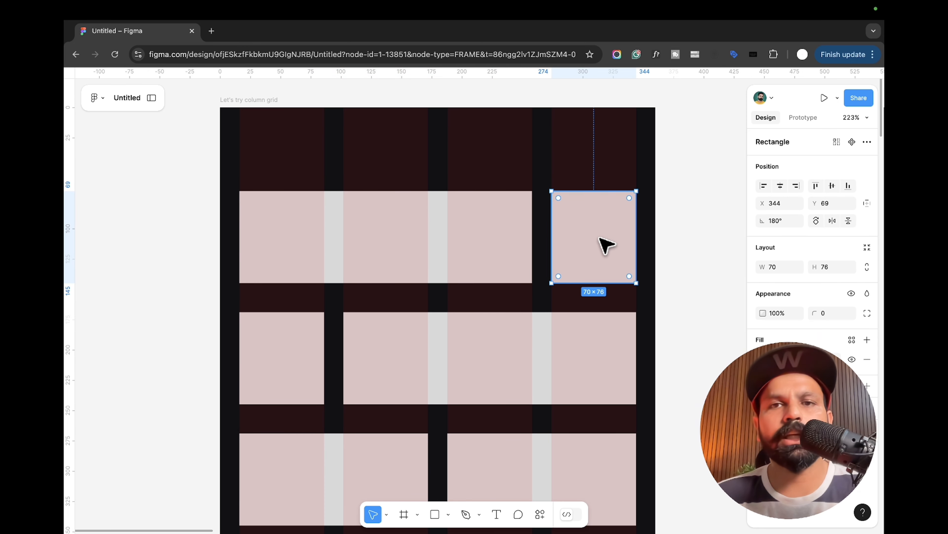
{"action": "scroll", "coordinate": [579, 310], "scroll_direction": "down", "scroll_amount": 5}
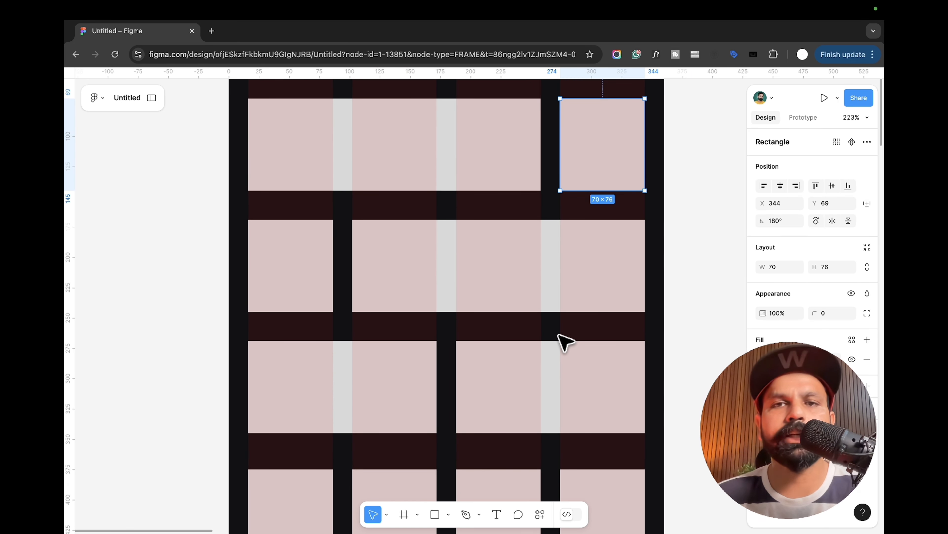
{"action": "left_click", "coordinate": [428, 283]}
{"action": "scroll", "coordinate": [418, 277], "scroll_direction": "down", "scroll_amount": 5}
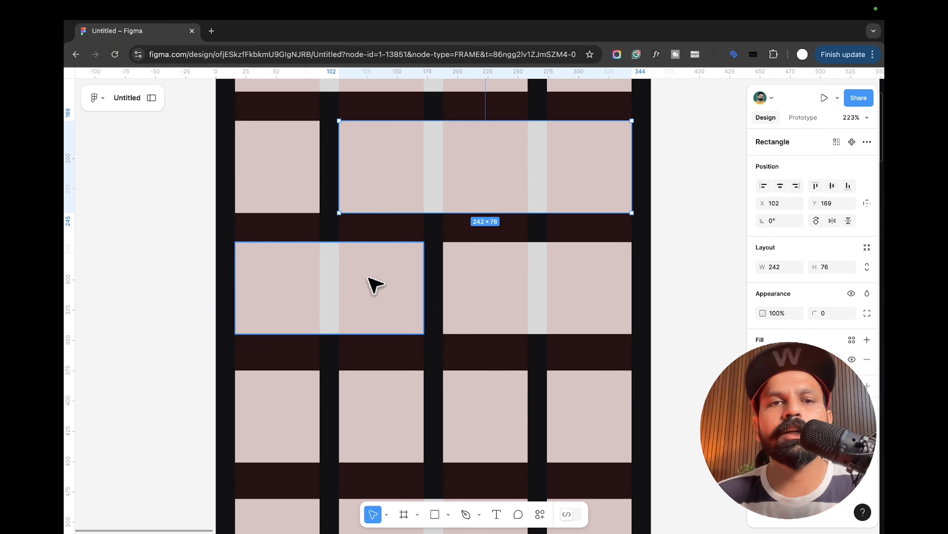
{"action": "left_click", "coordinate": [396, 281]}
{"action": "left_click", "coordinate": [504, 285]}
{"action": "scroll", "coordinate": [510, 293], "scroll_direction": "down", "scroll_amount": 5}
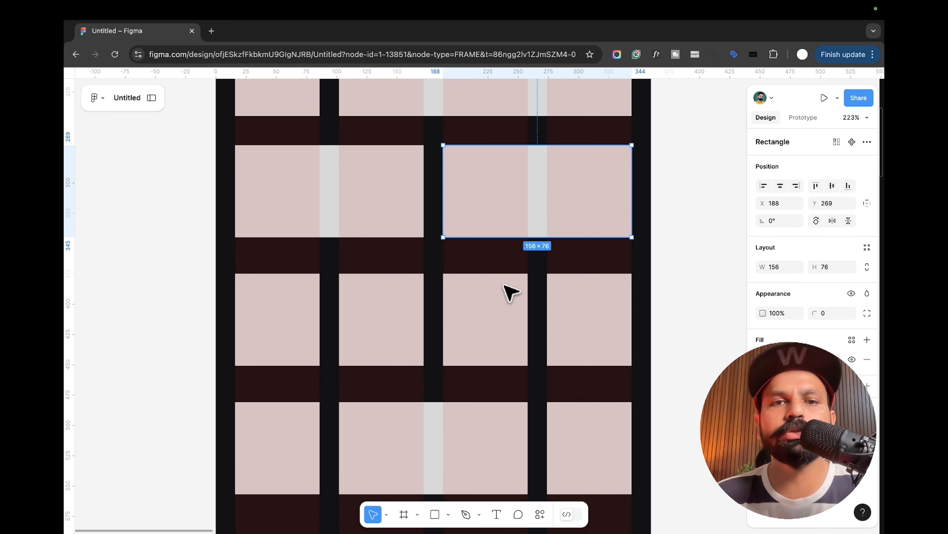
{"action": "left_click", "coordinate": [385, 310]}
{"action": "left_click", "coordinate": [485, 312]}
{"action": "left_click", "coordinate": [565, 317]}
{"action": "scroll", "coordinate": [564, 317], "scroll_direction": "down", "scroll_amount": 6}
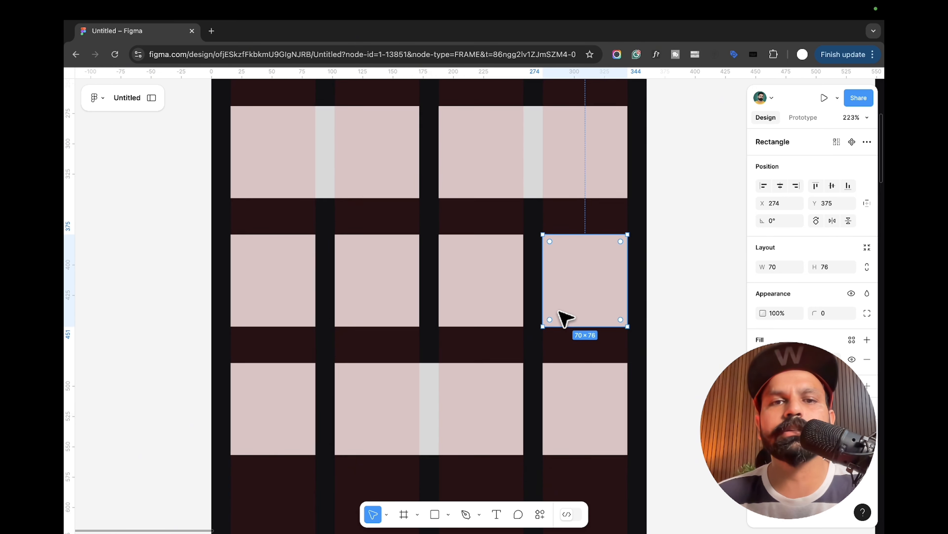
{"action": "left_click", "coordinate": [317, 333]}
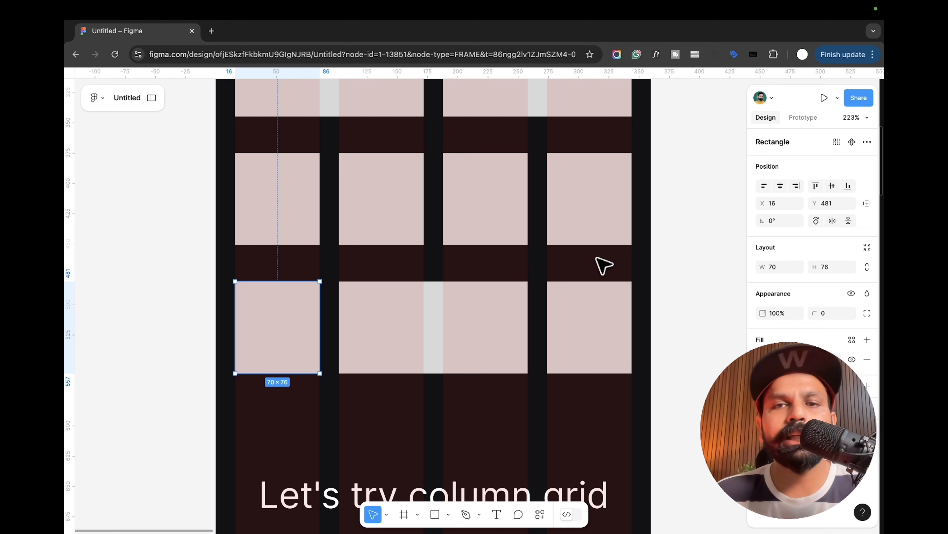
{"action": "left_click", "coordinate": [670, 251]}
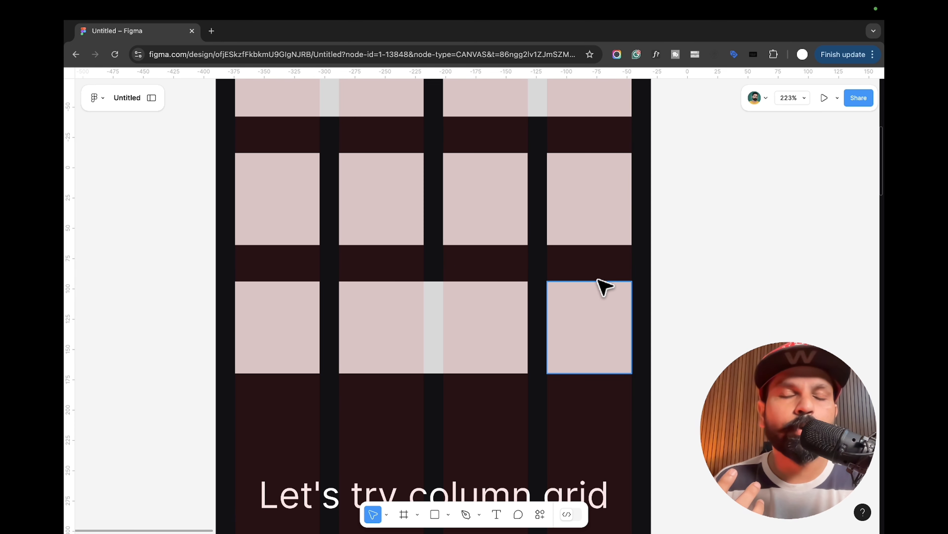
Step: Add a uniform layout grid of size 8 to the "Let's try 8pt grid" frame and raise the opacity of its color
{"action": "scroll", "coordinate": [599, 281], "scroll_direction": "down", "scroll_amount": 5}
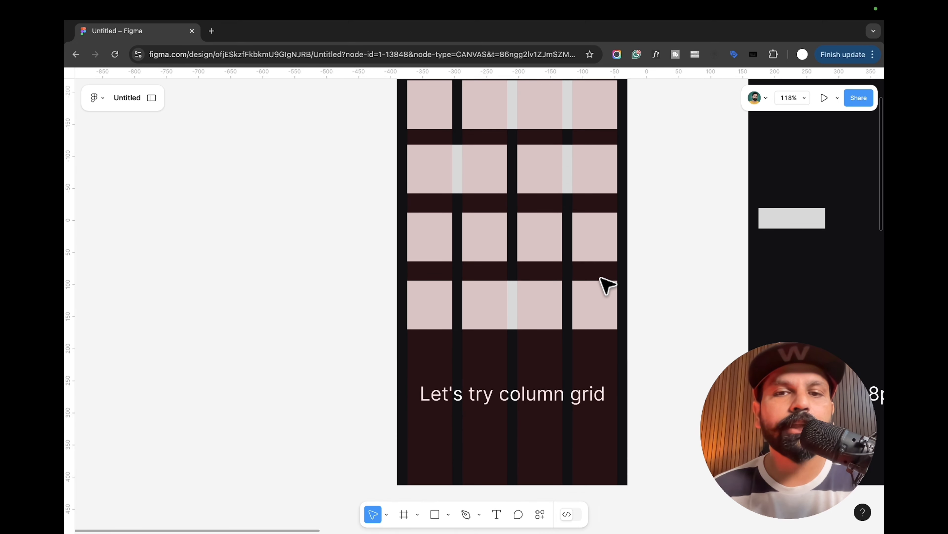
{"action": "scroll", "coordinate": [600, 278], "scroll_direction": "right", "scroll_amount": 5}
{"action": "scroll", "coordinate": [608, 286], "scroll_direction": "right", "scroll_amount": 3}
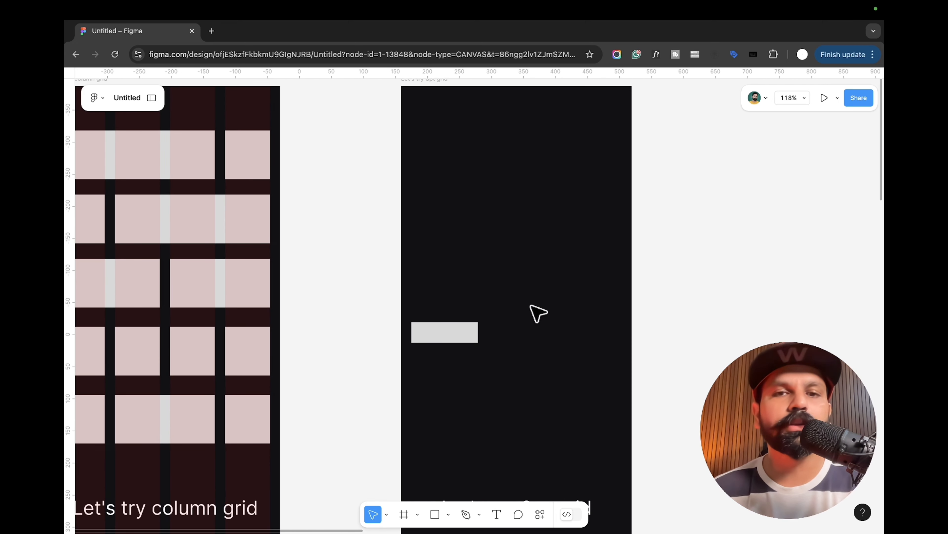
{"action": "scroll", "coordinate": [504, 181], "scroll_direction": "up", "scroll_amount": 2}
{"action": "left_click", "coordinate": [420, 98]}
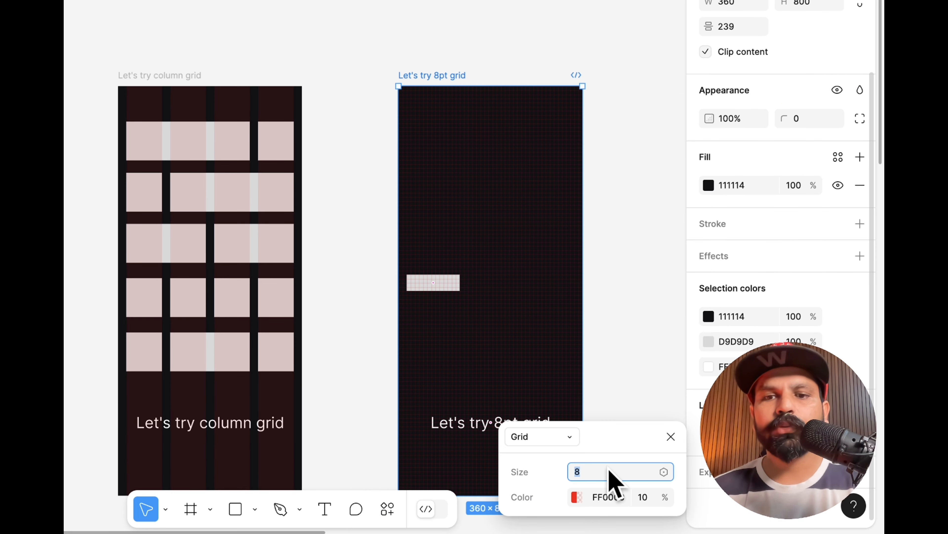
{"action": "type", "text": "10"}
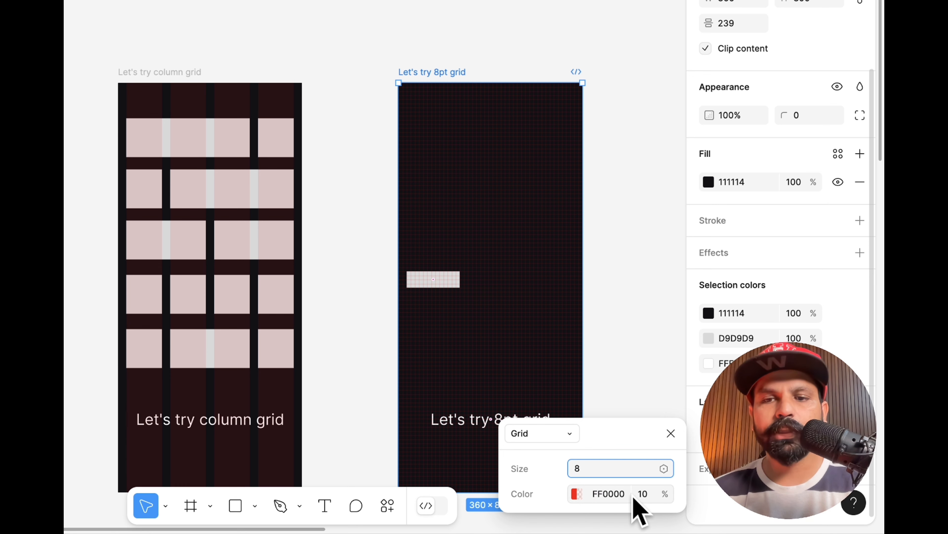
{"action": "left_click_drag", "start_coordinate": [633, 494], "coordinate": [665, 496]}
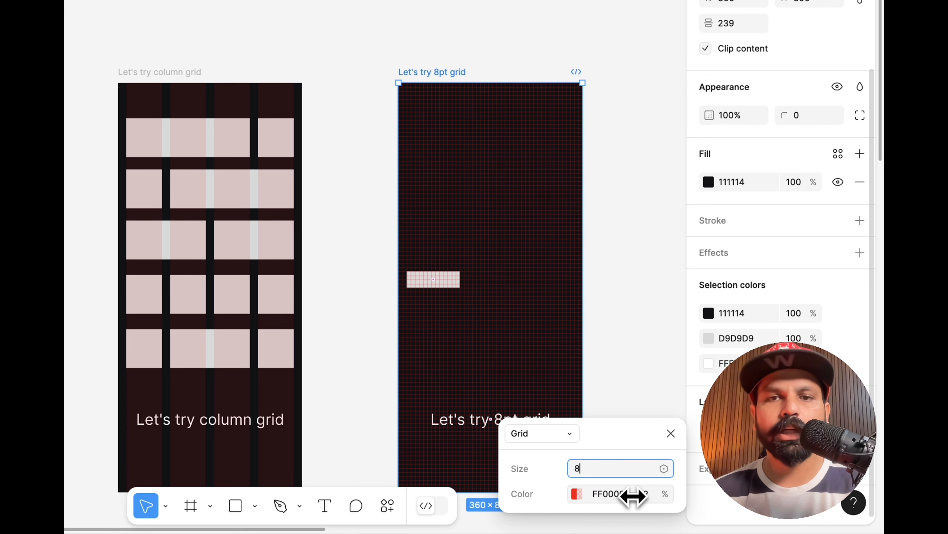
{"action": "left_click", "coordinate": [672, 433]}
Step: Examine the 8pt grid cells across the frame and around its rectangle, and check the frame's width and height
{"action": "scroll", "coordinate": [384, 256], "scroll_direction": "up", "scroll_amount": 5}
{"action": "scroll", "coordinate": [549, 291], "scroll_direction": "right", "scroll_amount": 15}
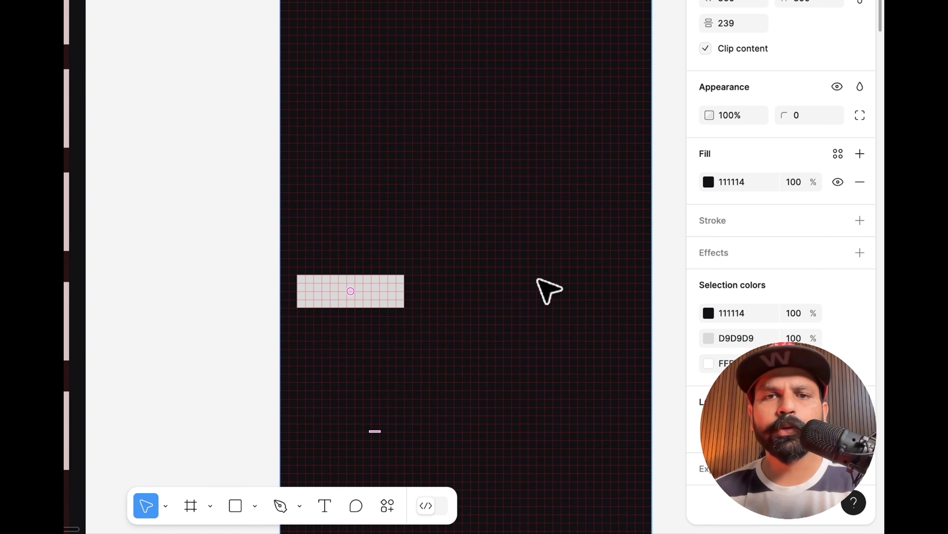
{"action": "scroll", "coordinate": [549, 292], "scroll_direction": "up", "scroll_amount": 3}
{"action": "scroll", "coordinate": [556, 286], "scroll_direction": "left", "scroll_amount": 5}
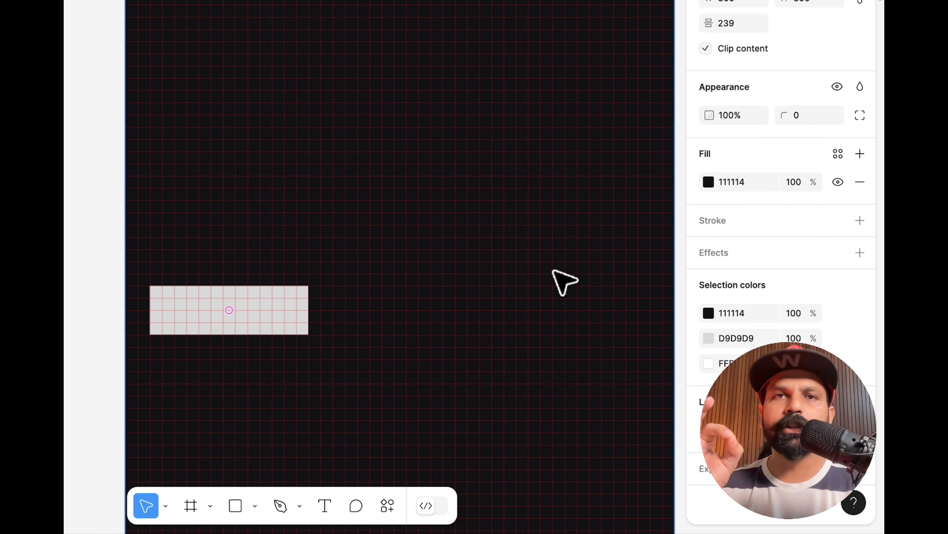
{"action": "scroll", "coordinate": [553, 271], "scroll_direction": "up", "scroll_amount": 2}
{"action": "scroll", "coordinate": [552, 271], "scroll_direction": "down", "scroll_amount": 5}
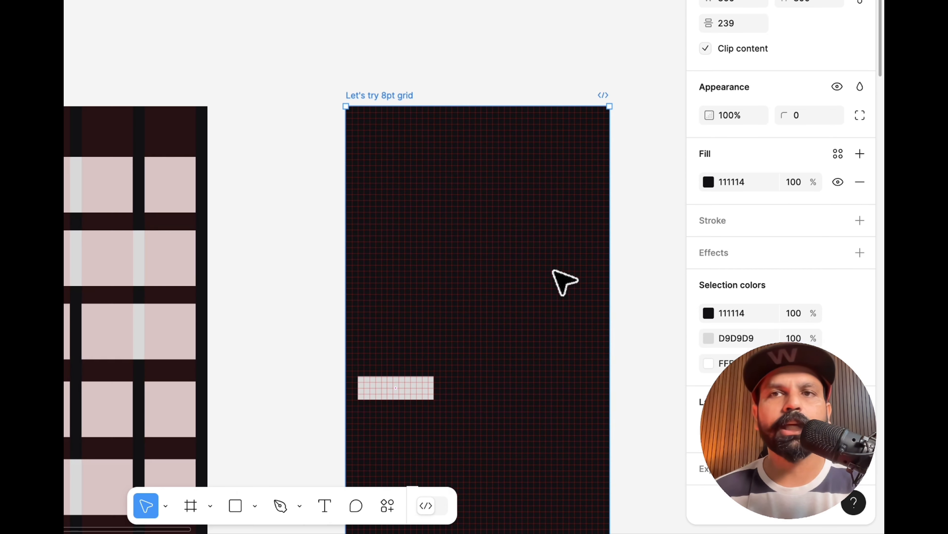
{"action": "scroll", "coordinate": [741, 174], "scroll_direction": "up", "scroll_amount": 5}
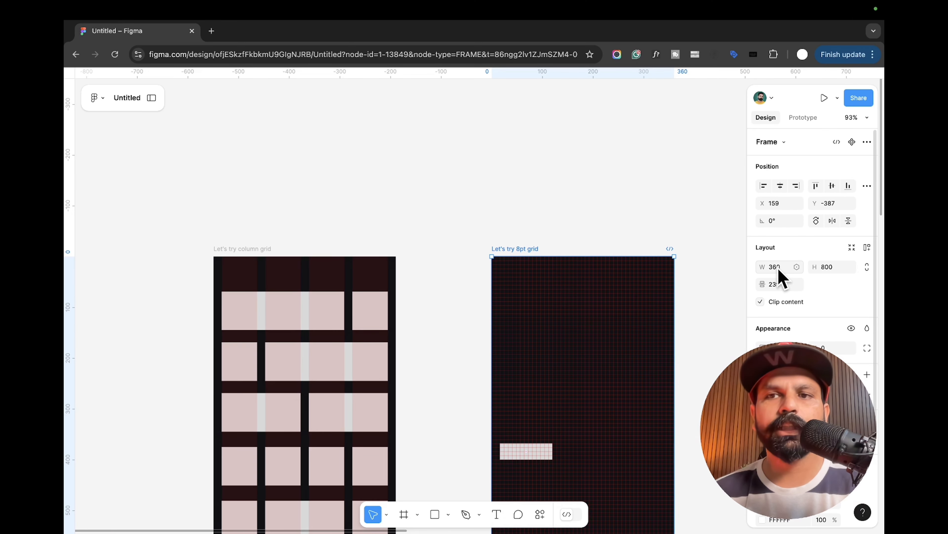
{"action": "scroll", "coordinate": [635, 343], "scroll_direction": "down", "scroll_amount": 2}
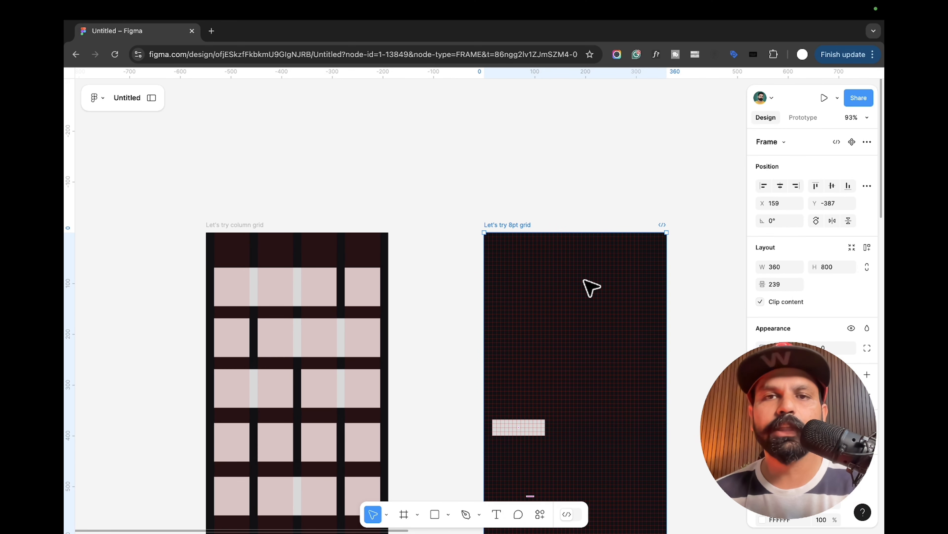
{"action": "scroll", "coordinate": [591, 286], "scroll_direction": "down", "scroll_amount": 3}
{"action": "scroll", "coordinate": [591, 285], "scroll_direction": "right", "scroll_amount": 3}
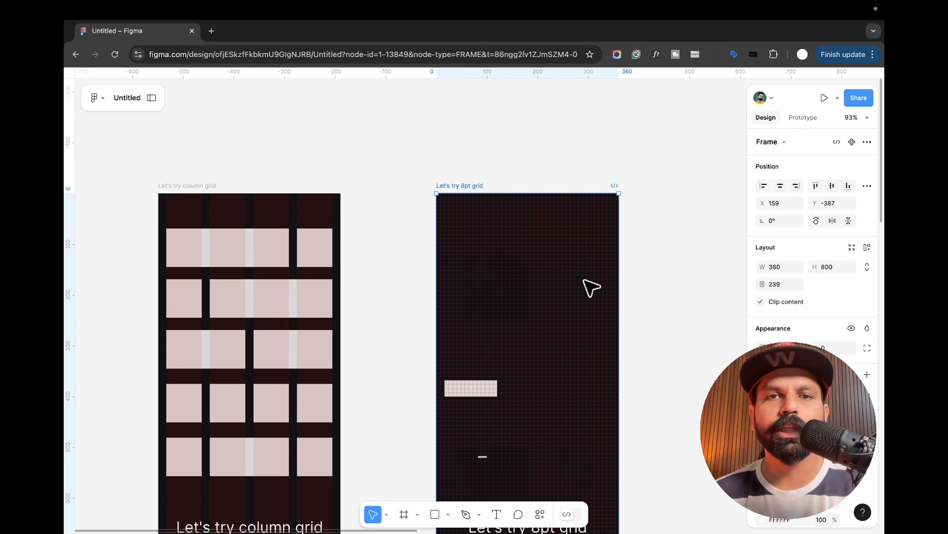
{"action": "scroll", "coordinate": [592, 288], "scroll_direction": "up", "scroll_amount": 5}
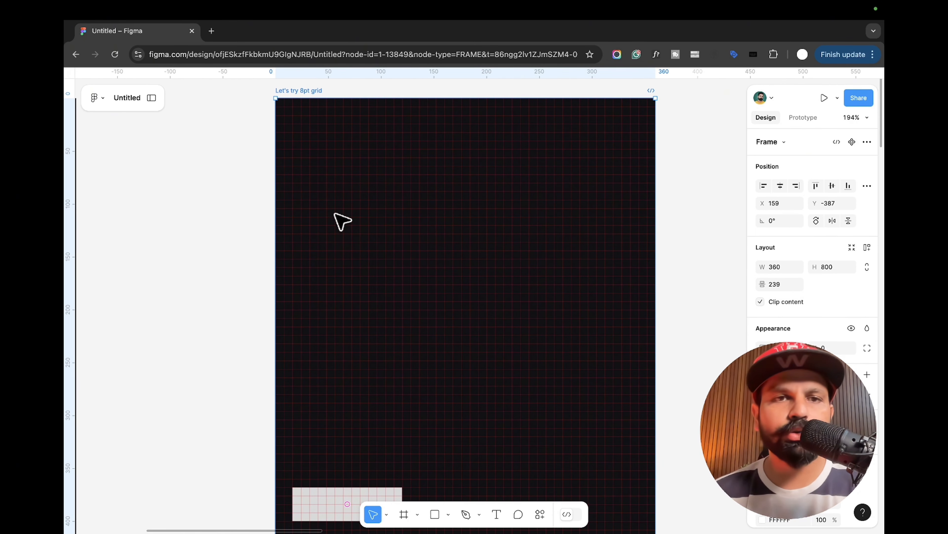
{"action": "scroll", "coordinate": [295, 240], "scroll_direction": "up", "scroll_amount": 3}
{"action": "scroll", "coordinate": [295, 240], "scroll_direction": "up", "scroll_amount": 3}
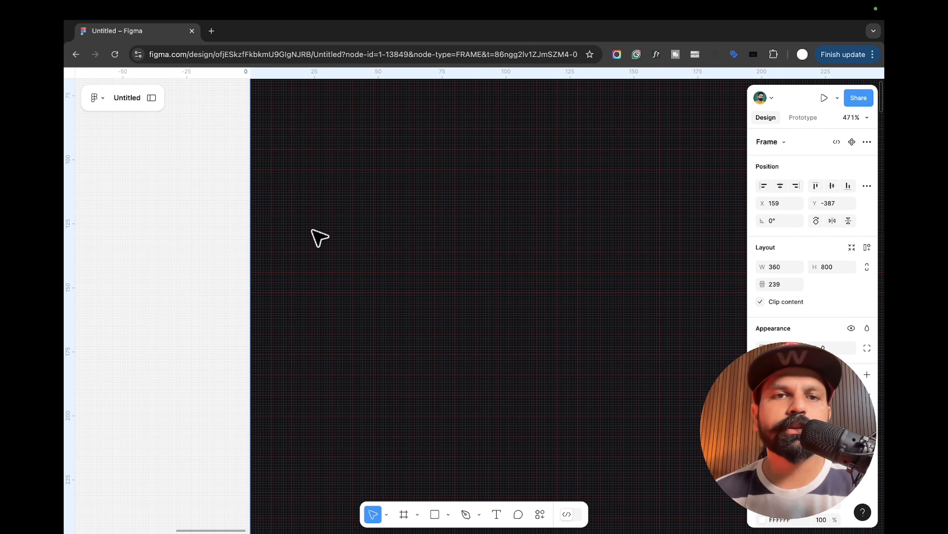
{"action": "scroll", "coordinate": [319, 237], "scroll_direction": "down", "scroll_amount": 3}
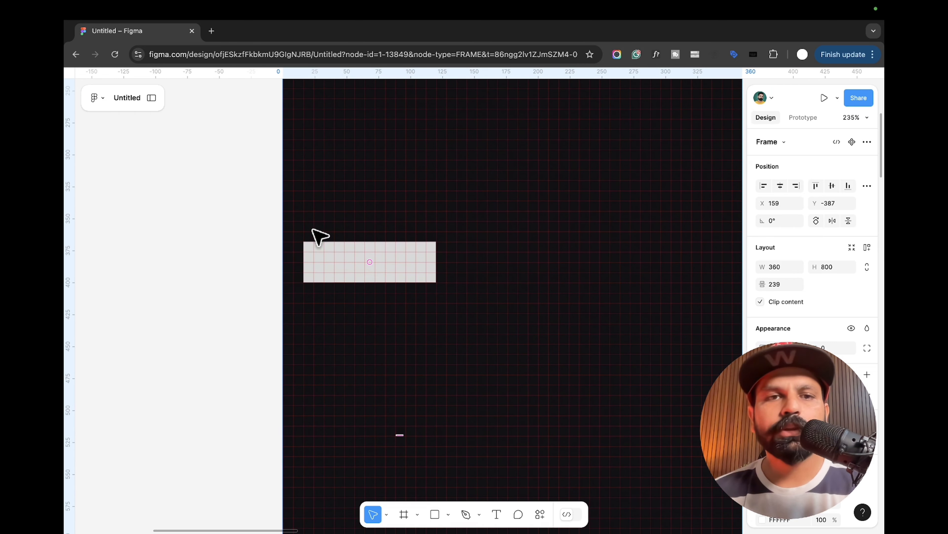
Step: Narrow the rectangle in the 8pt grid frame to a width of 80, keeping its edges on the grid lines
{"action": "scroll", "coordinate": [314, 271], "scroll_direction": "up", "scroll_amount": 5}
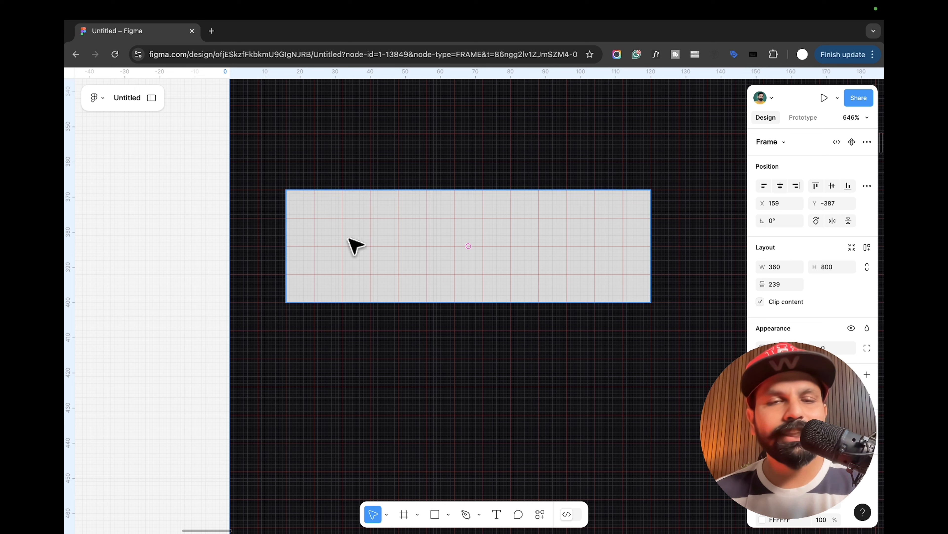
{"action": "left_click", "coordinate": [349, 246]}
{"action": "left_click_drag", "start_coordinate": [634, 221], "coordinate": [567, 225]}
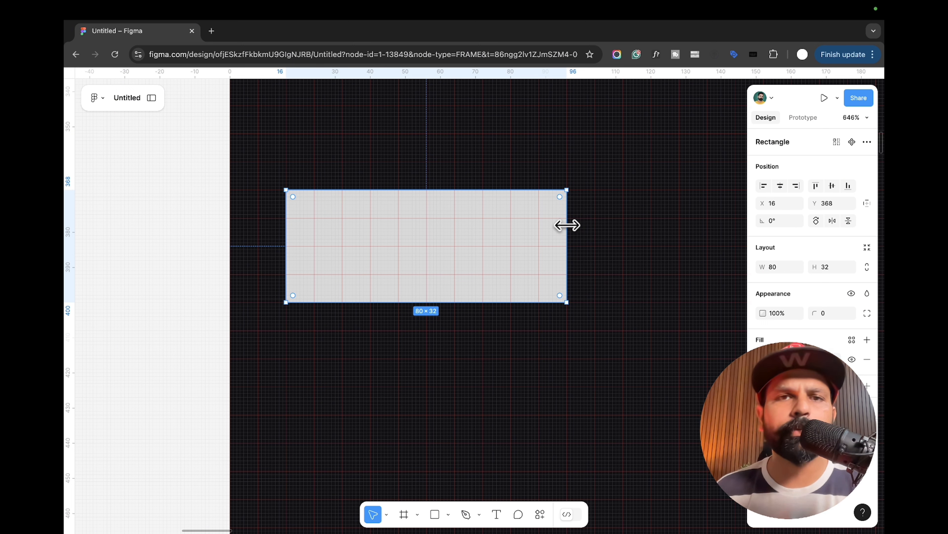
{"action": "mouse_move", "coordinate": [69, 243]}
{"action": "left_mouse_down"}
{"action": "mouse_move", "coordinate": [280, 247]}
{"action": "mouse_move", "coordinate": [73, 247]}
{"action": "left_mouse_up"}
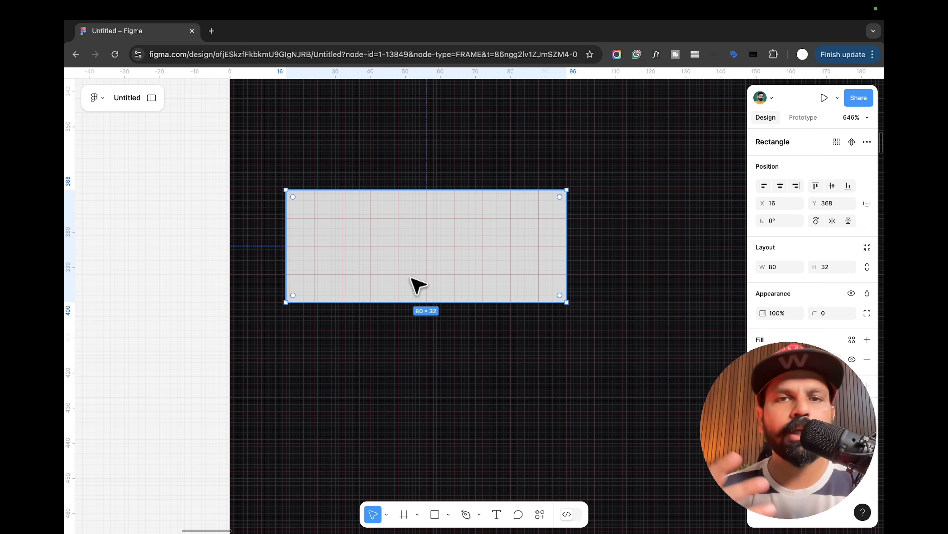
Step: Duplicate the rectangle straight below itself and place the copy two grid cells away, at Y 416
{"action": "scroll", "coordinate": [417, 286], "scroll_direction": "down", "scroll_amount": 3}
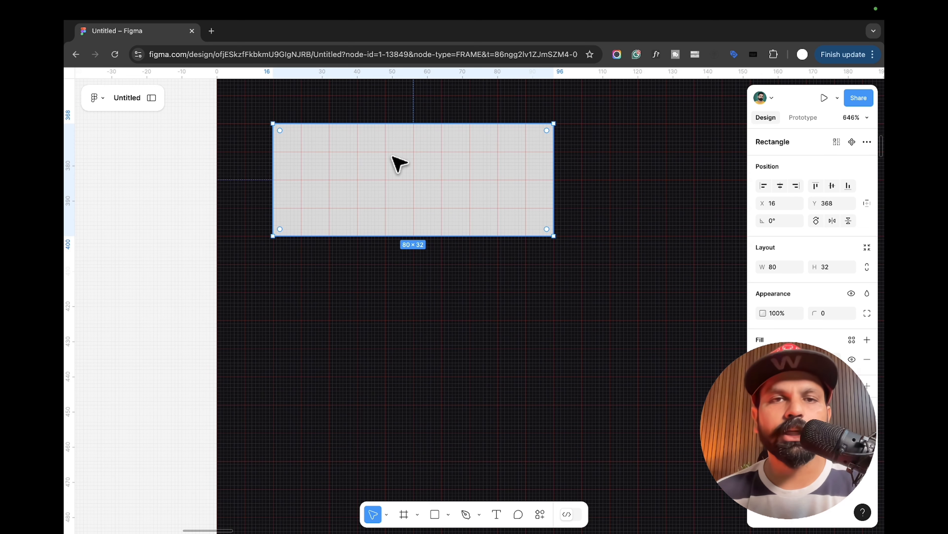
{"action": "left_click_drag", "start_coordinate": [392, 156], "coordinate": [394, 296], "text": "alt"}
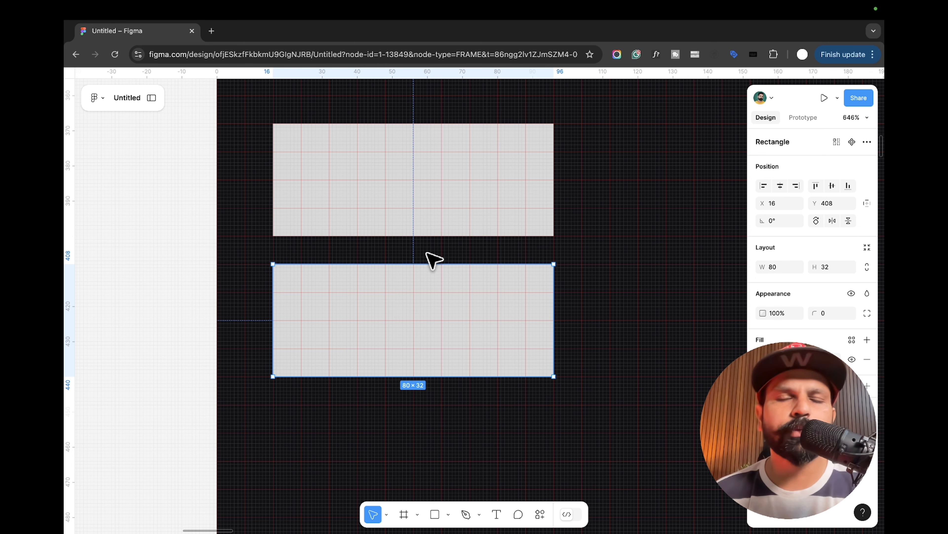
{"action": "left_click_drag", "start_coordinate": [429, 266], "coordinate": [446, 331]}
{"action": "key", "text": "Escape"}
{"action": "left_click", "coordinate": [447, 335]}
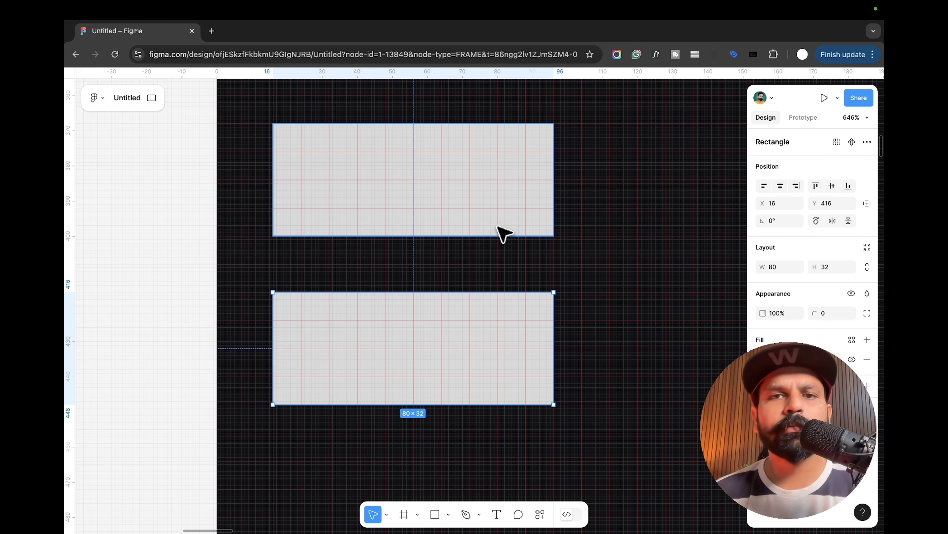
Step: Measure the spacing between the two stacked rectangles and check each one's size and position against the 8pt grid
{"action": "key", "text": "alt"}
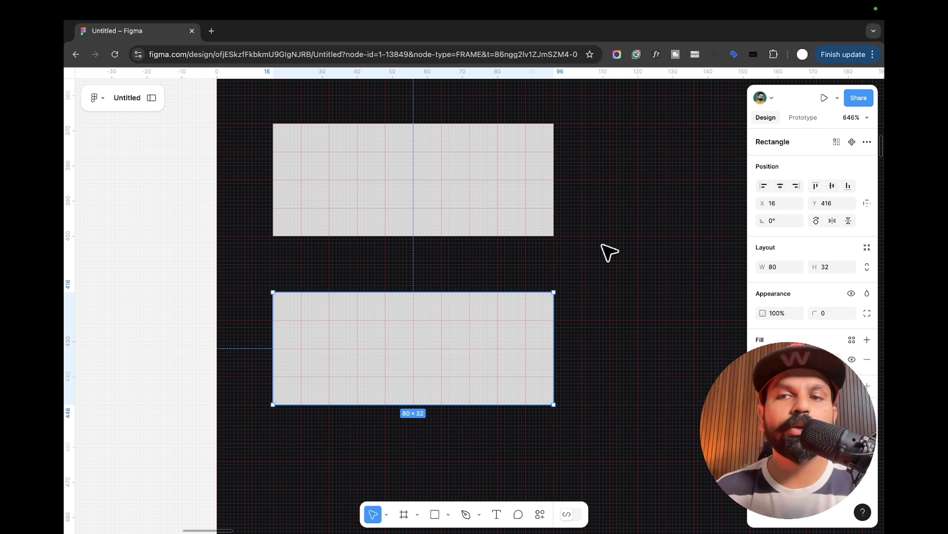
{"action": "scroll", "coordinate": [460, 282], "scroll_direction": "down", "scroll_amount": 3}
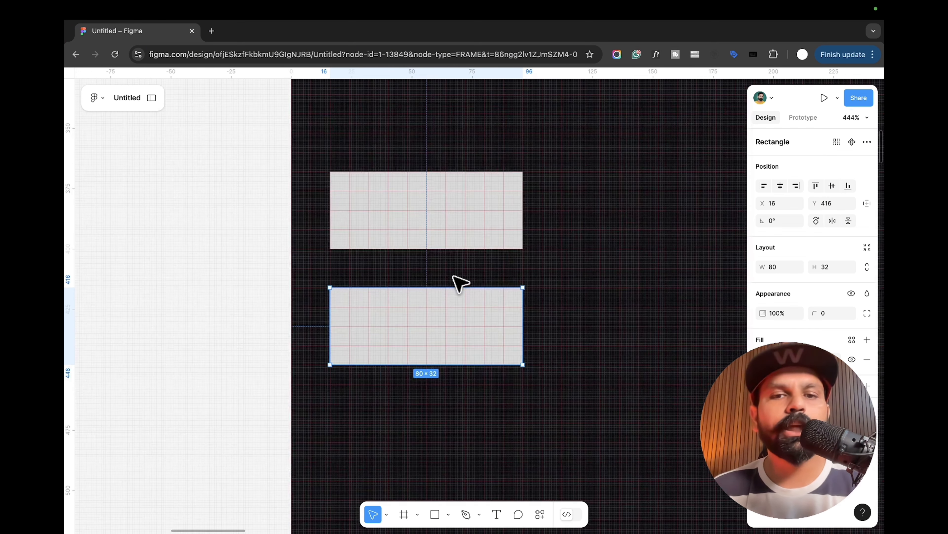
{"action": "left_click", "coordinate": [376, 210]}
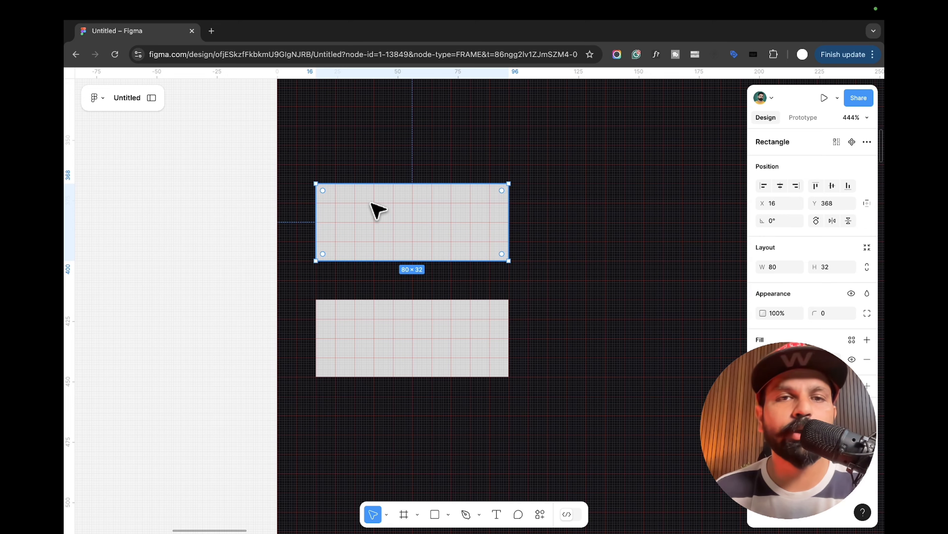
{"action": "scroll", "coordinate": [377, 209], "scroll_direction": "down", "scroll_amount": 2}
{"action": "scroll", "coordinate": [376, 210], "scroll_direction": "up", "scroll_amount": 3}
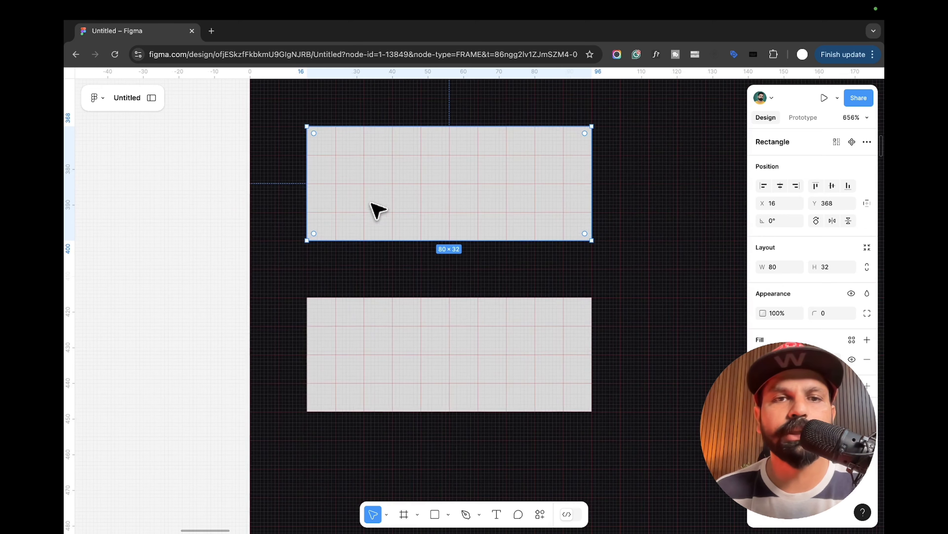
{"action": "left_click", "coordinate": [397, 331]}
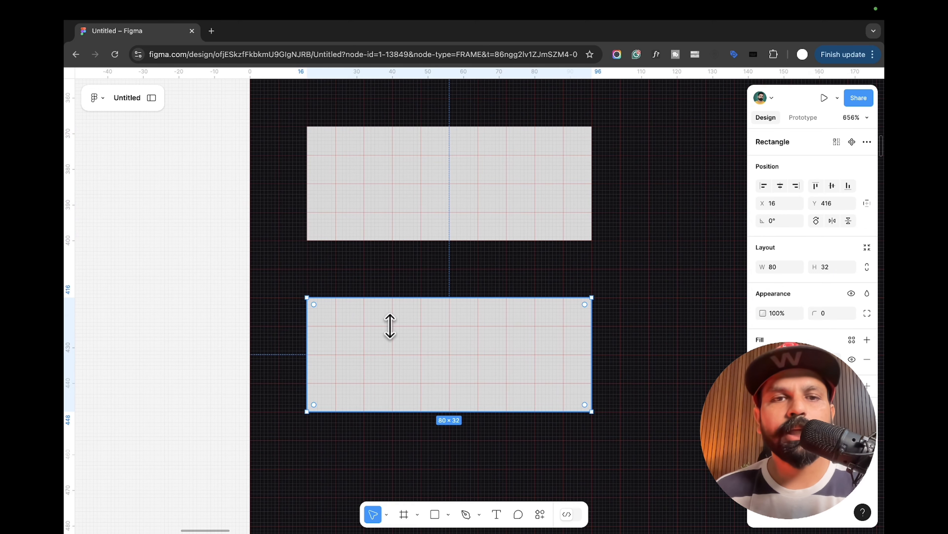
Step: Nudge the lower rectangle up and down in whole 8pt grid cells, leaving it at Y 432
{"action": "key", "text": "shift+Down"}
{"action": "key", "text": "shift+Up"}
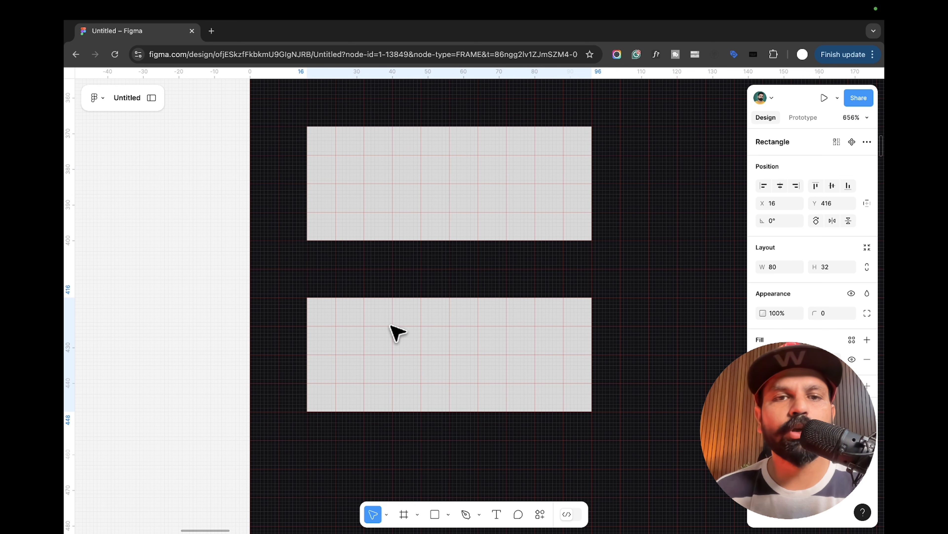
{"action": "key", "text": "shift+Down"}
{"action": "key", "text": "shift+Down"}
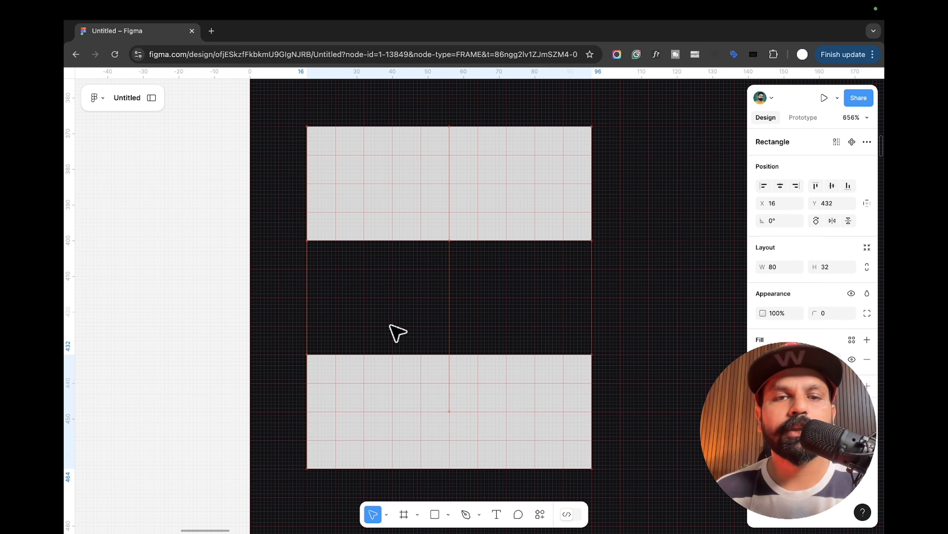
{"action": "key", "text": "shift+Up"}
{"action": "key", "text": "shift+Up"}
{"action": "key", "text": "shift+Up"}
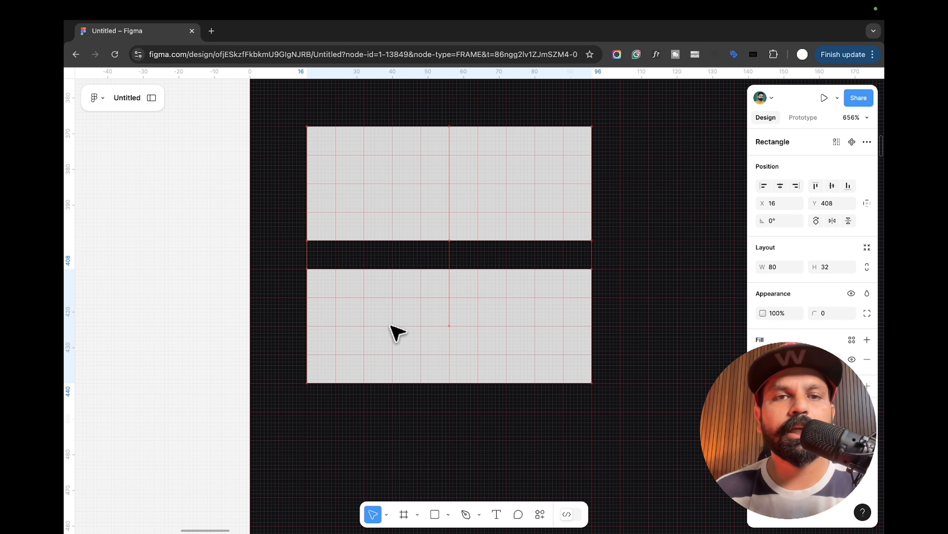
{"action": "key", "text": "shift+Down"}
{"action": "key", "text": "shift+Down"}
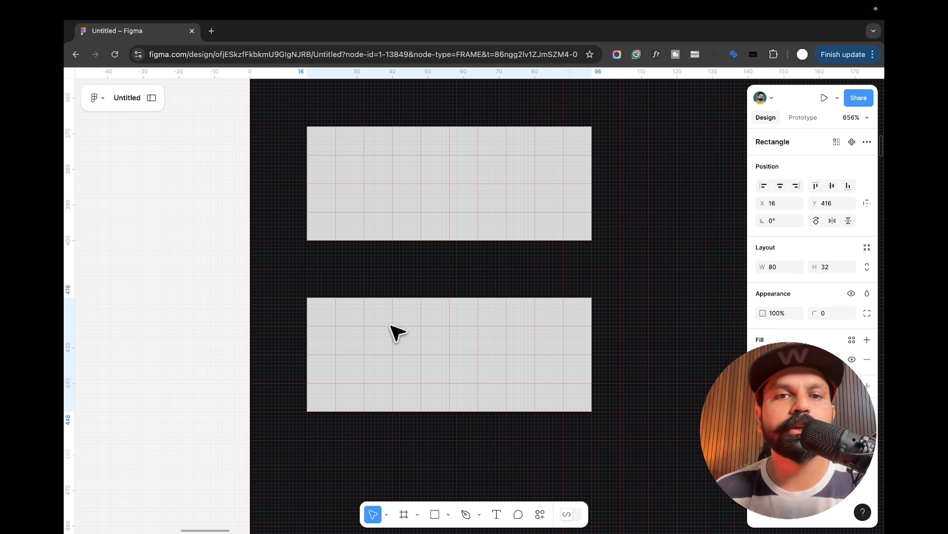
{"action": "key", "text": "shift+Down"}
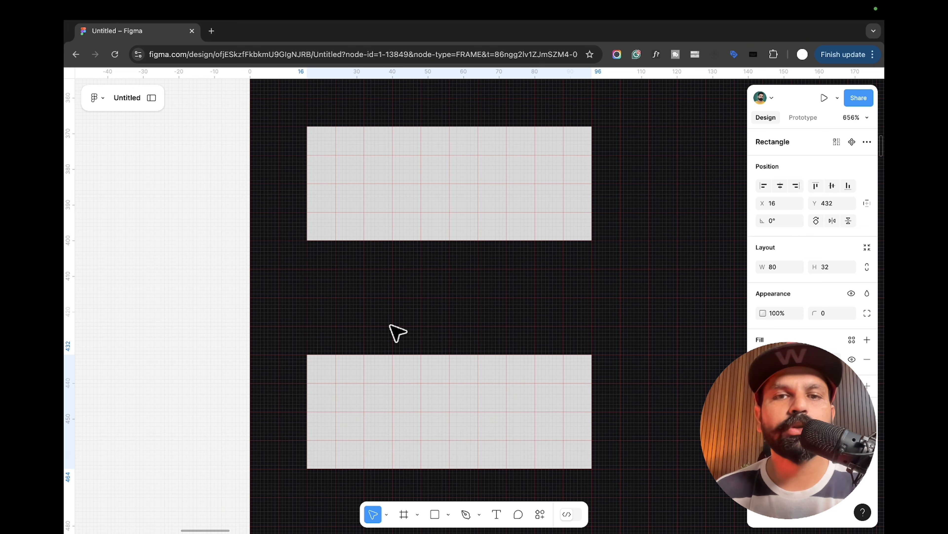
{"action": "key", "text": "alt"}
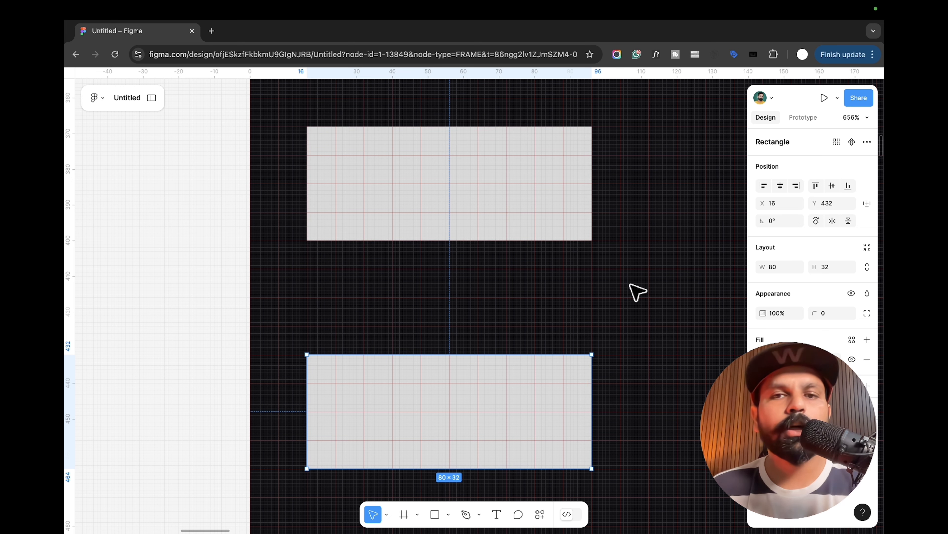
{"action": "mouse_move", "coordinate": [544, 380]}
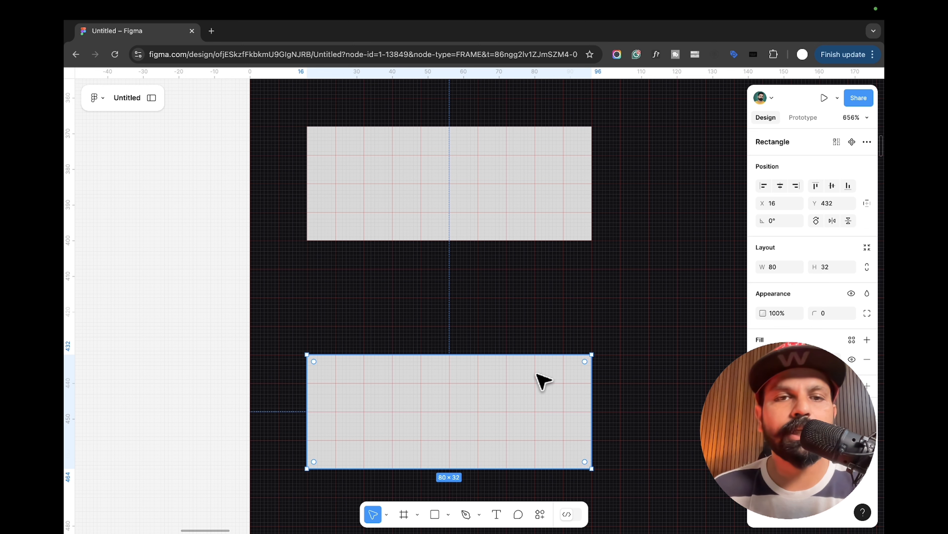
Step: Nudge the lower rectangle back towards the upper one in 8-point increments, leaving it at Y 416
{"action": "key", "text": "shift+Up"}
{"action": "key", "text": "shift+Up"}
{"action": "key", "text": "shift+Up"}
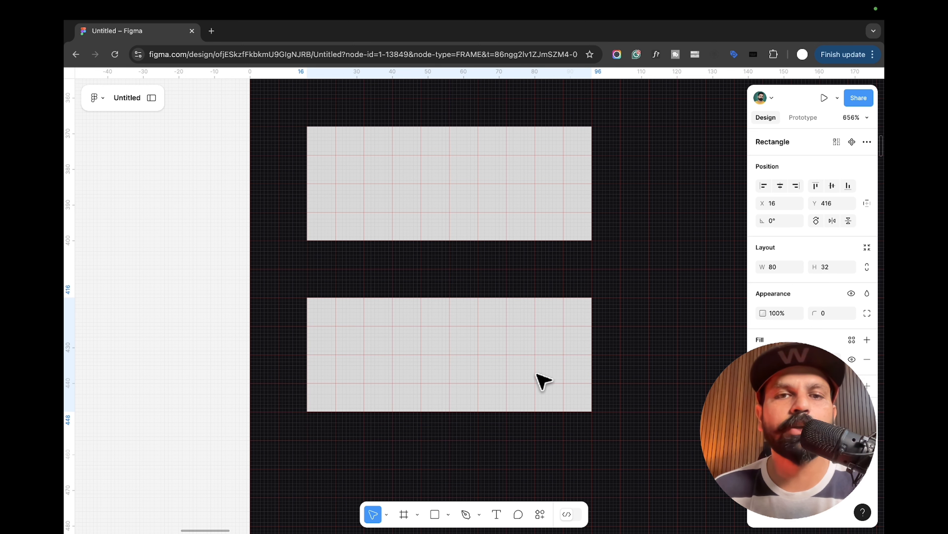
{"action": "key", "text": "shift+Down"}
{"action": "key", "text": "shift+Down"}
{"action": "key", "text": "shift+Up"}
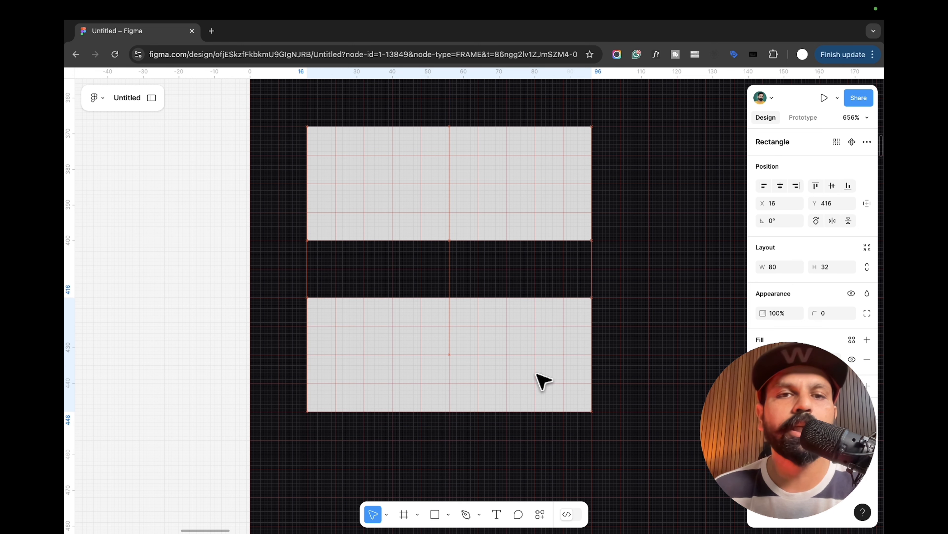
{"action": "key", "text": "shift+Up"}
{"action": "key", "text": "shift+Down"}
{"action": "key", "text": "shift+Down"}
{"action": "key", "text": "shift+Up"}
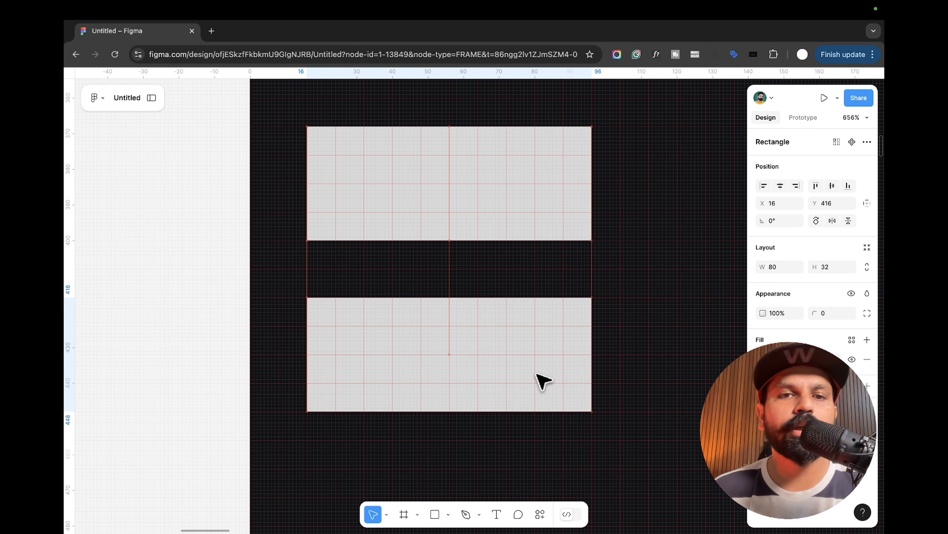
Step: Set the big nudge amount to 8 in the nudge preferences
{"action": "left_click", "coordinate": [151, 98]}
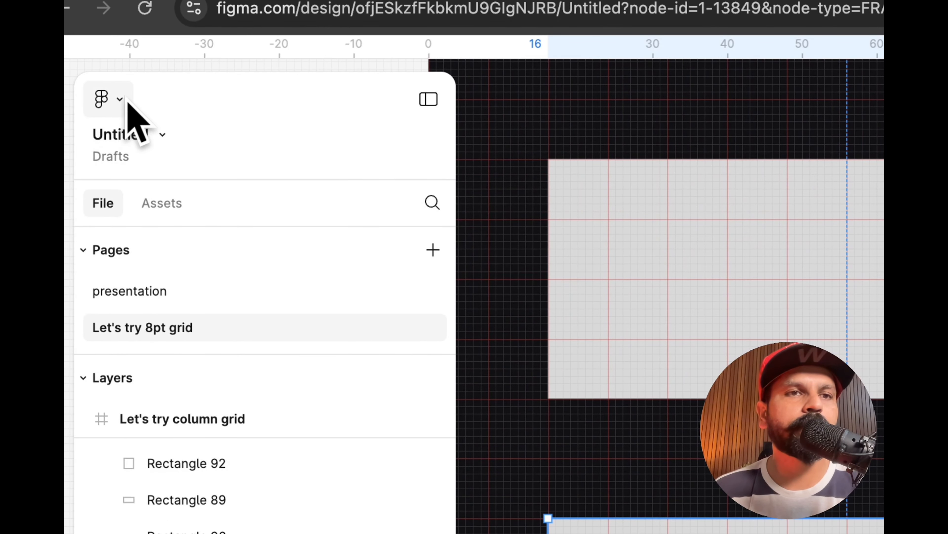
{"action": "left_click", "coordinate": [104, 98]}
{"action": "mouse_move", "coordinate": [174, 508]}
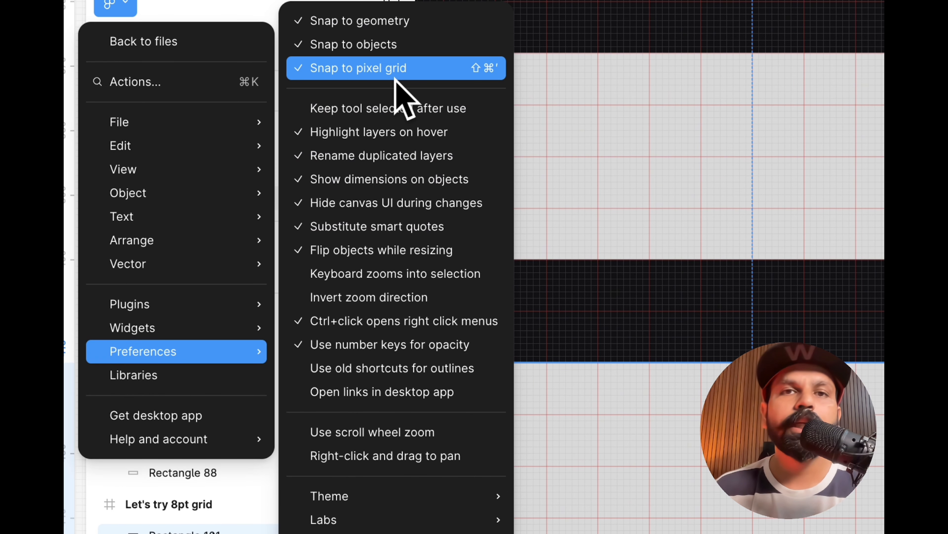
{"action": "mouse_move", "coordinate": [413, 523]}
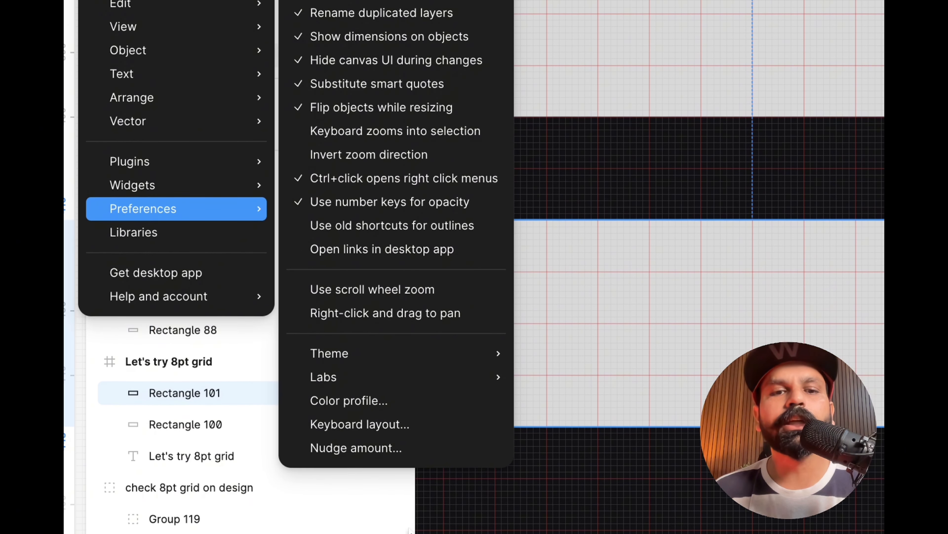
{"action": "left_click", "coordinate": [347, 448]}
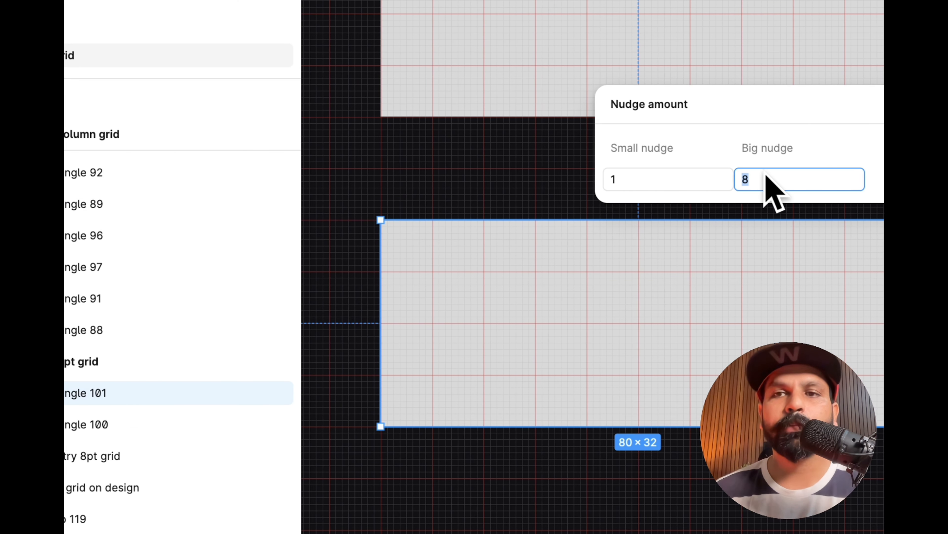
{"action": "type", "text": "1"}
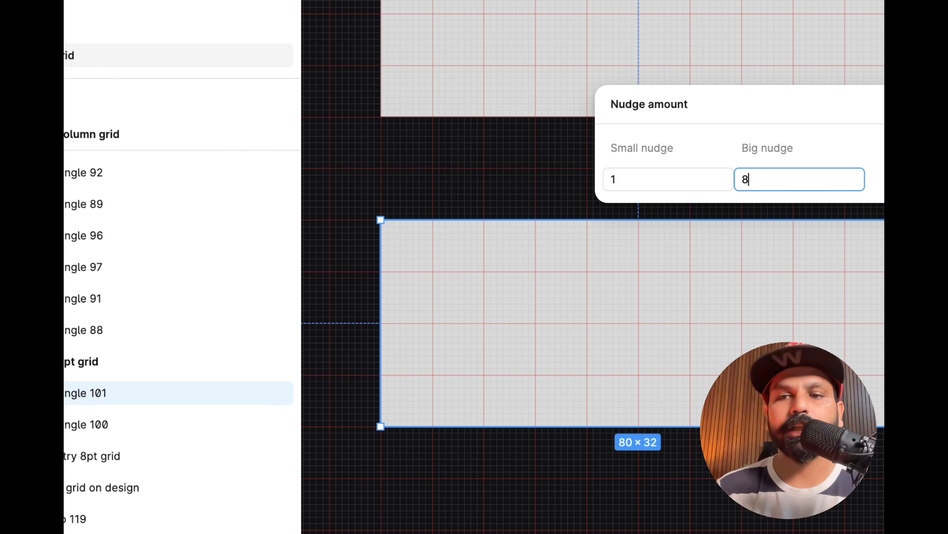
{"action": "key", "text": "Return"}
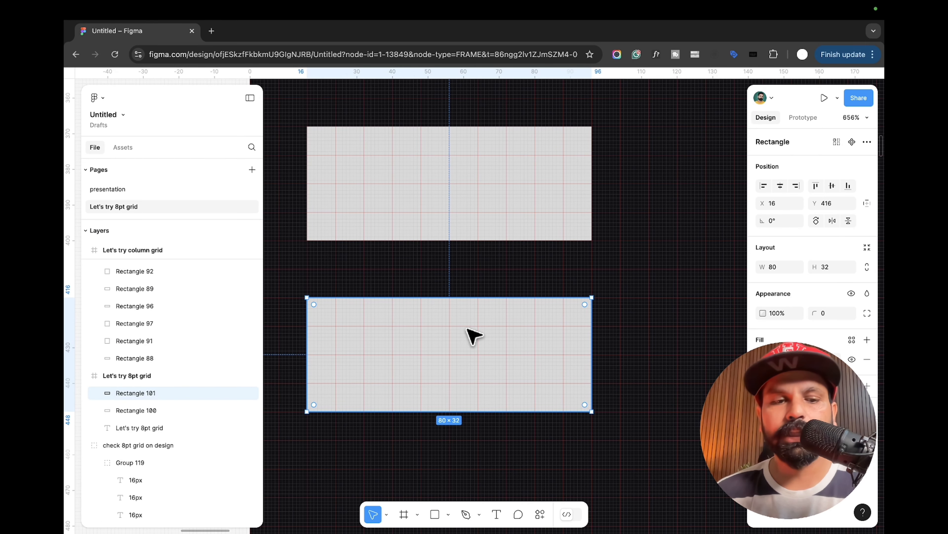
Step: Test the big nudge on the lower rectangle in both vertical directions and leave it one grid cell below the upper one, at Y 408
{"action": "key", "text": "shift+Up"}
{"action": "key", "text": "shift+Down"}
{"action": "key", "text": "shift+Down"}
{"action": "key", "text": "shift+Down"}
{"action": "key", "text": "shift+Up"}
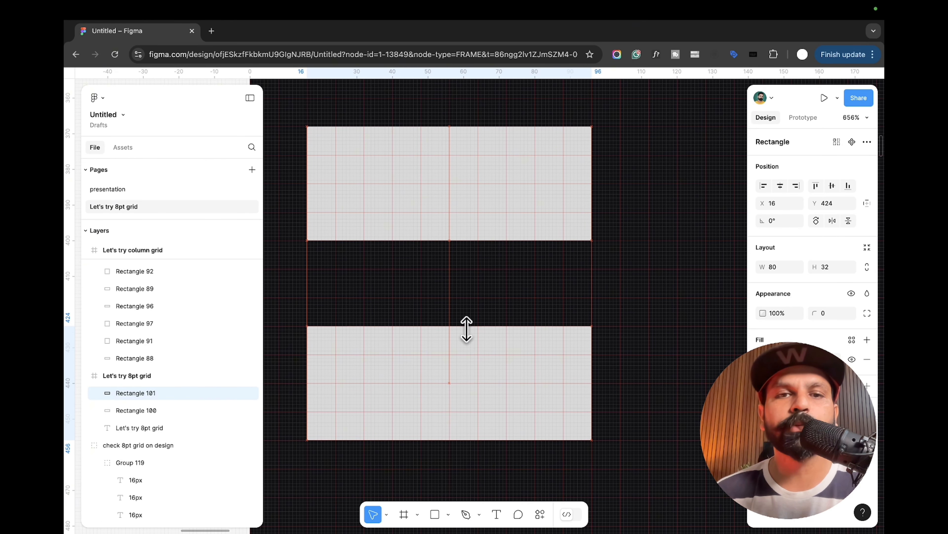
{"action": "key", "text": "shift+Up"}
{"action": "key", "text": "shift+Up"}
{"action": "key", "text": "shift+Down"}
{"action": "key", "text": "shift+Down"}
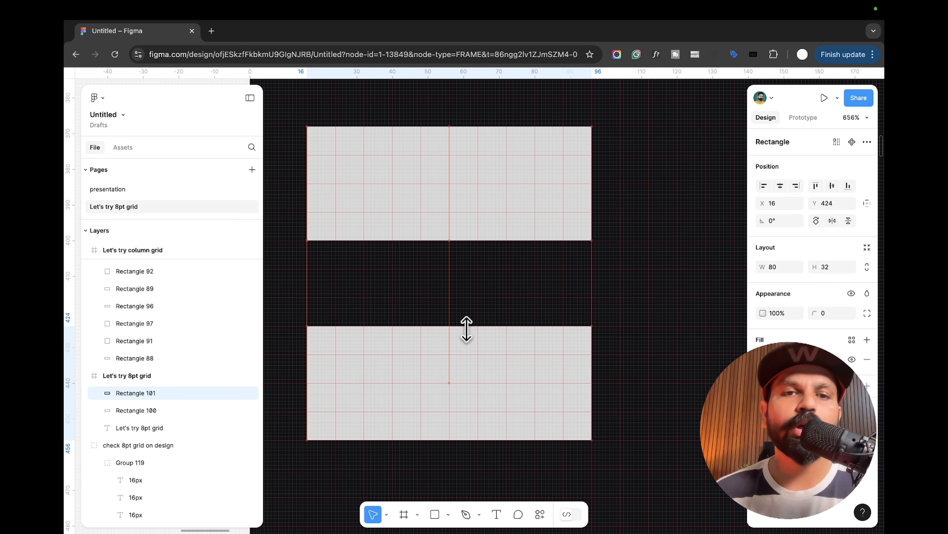
{"action": "key", "text": "shift+Up"}
{"action": "key", "text": "shift+Up"}
{"action": "key", "text": "shift+Down"}
{"action": "key", "text": "shift+Down"}
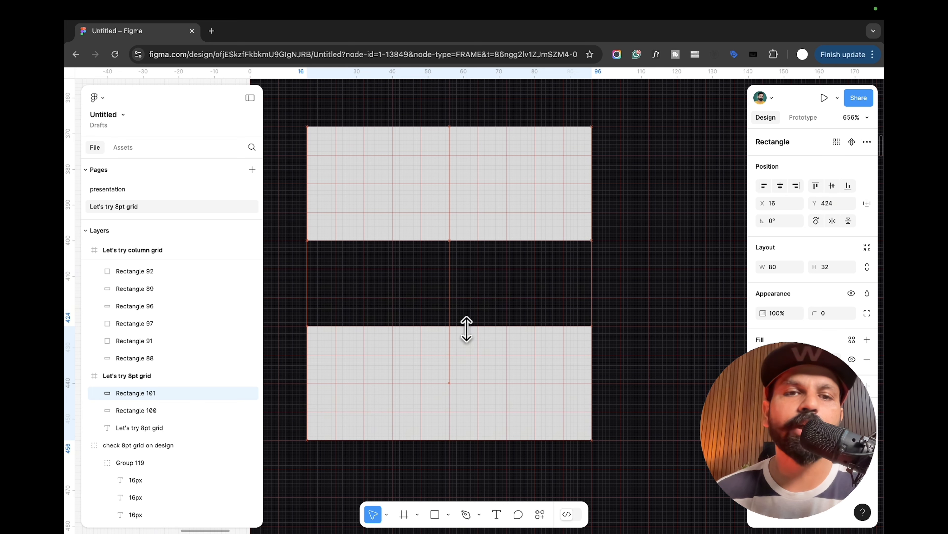
{"action": "key", "text": "shift+Up"}
{"action": "key", "text": "shift+Up"}
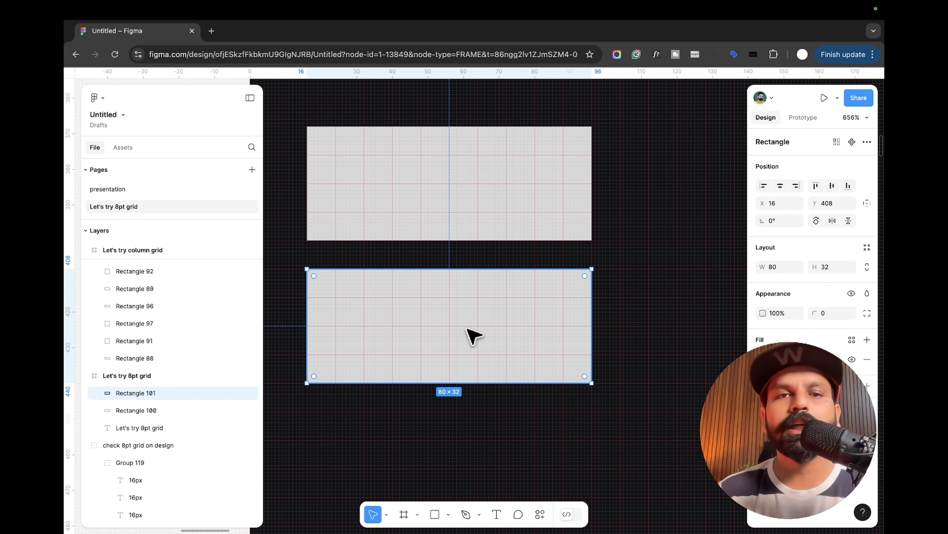
Step: Select the 8pt grid frame and look through its layout, fill and stroke properties
{"action": "scroll", "coordinate": [670, 266], "scroll_direction": "down", "scroll_amount": 3}
{"action": "left_click", "coordinate": [673, 265]}
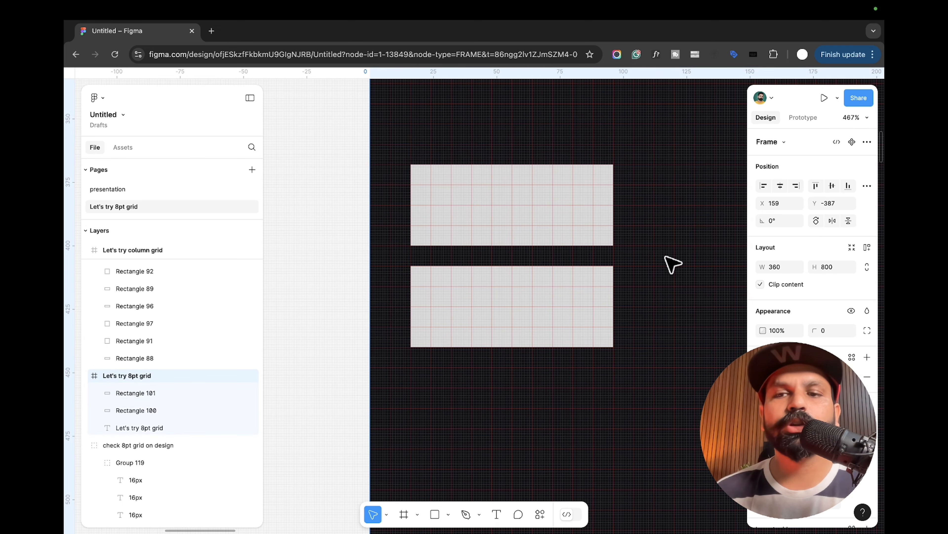
{"action": "scroll", "coordinate": [765, 392], "scroll_direction": "down", "scroll_amount": 3}
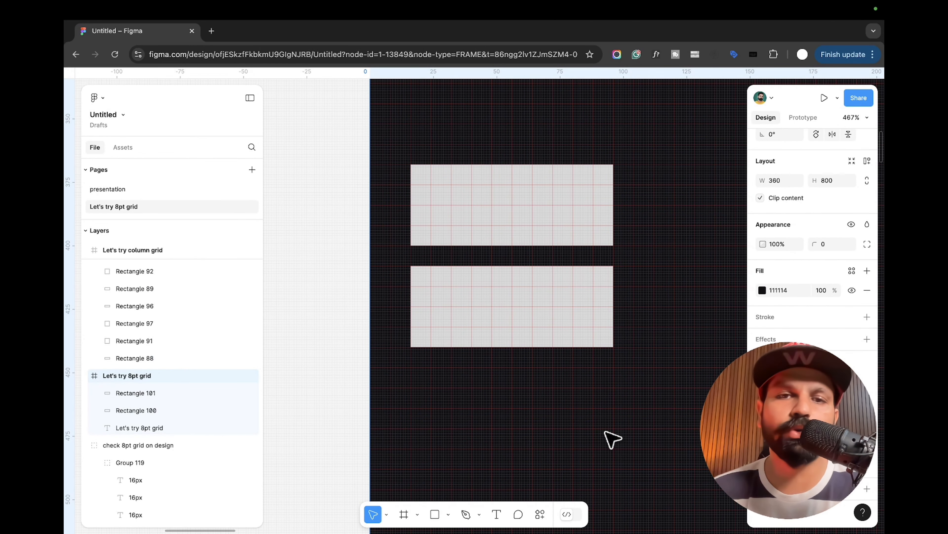
Step: Examine how the search bar, headings and category chips of the movie app home screen sit on the 8pt grid
{"action": "key", "text": "shift+2"}
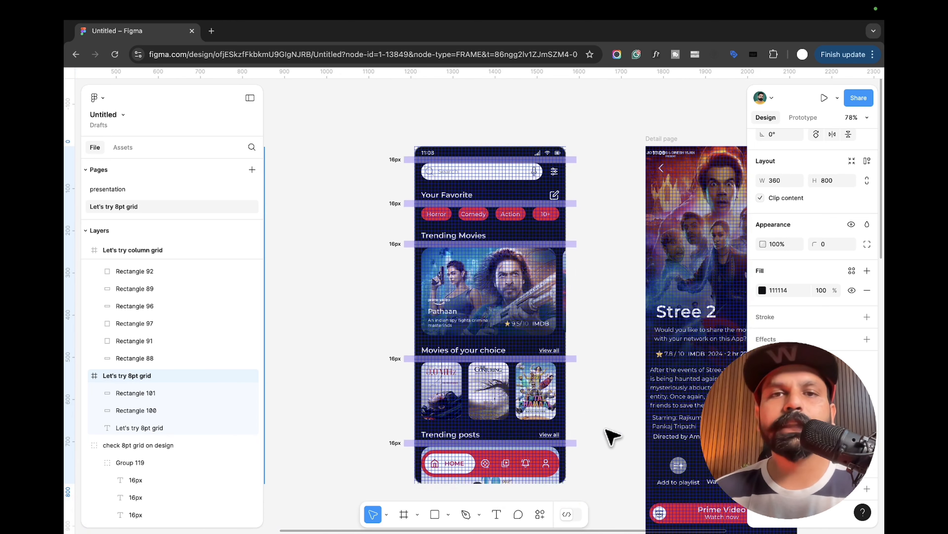
{"action": "scroll", "coordinate": [491, 157], "scroll_direction": "up", "scroll_amount": 5}
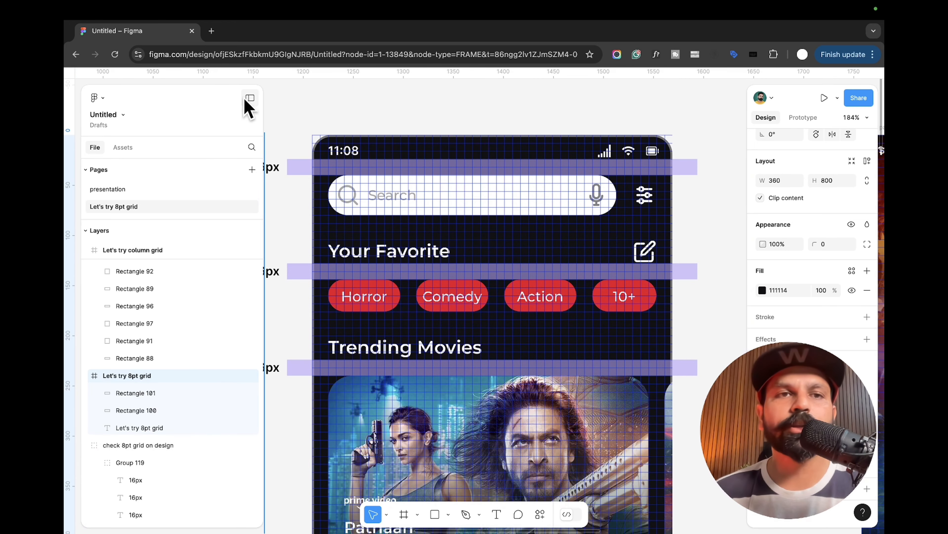
{"action": "left_click", "coordinate": [248, 99]}
{"action": "scroll", "coordinate": [324, 236], "scroll_direction": "up", "scroll_amount": 5}
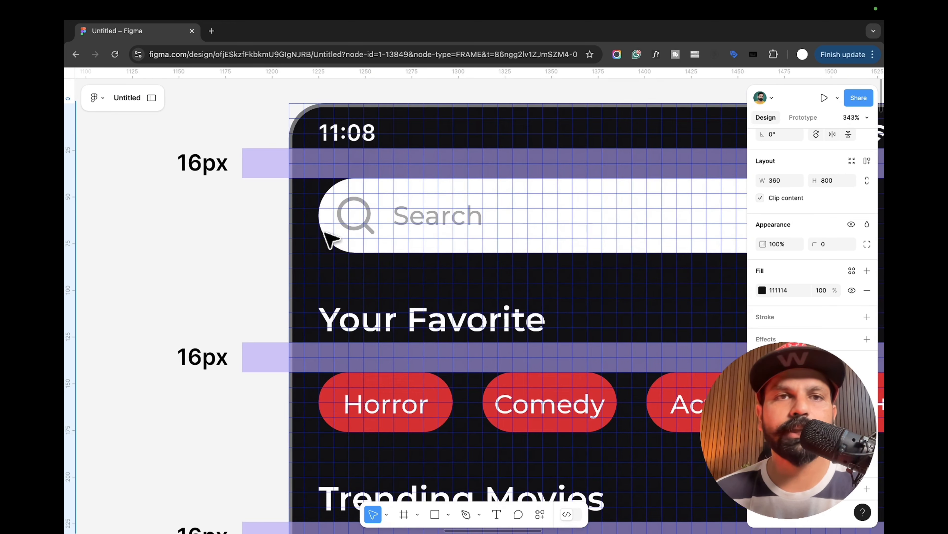
{"action": "scroll", "coordinate": [489, 179], "scroll_direction": "right", "scroll_amount": 3}
{"action": "scroll", "coordinate": [490, 179], "scroll_direction": "down", "scroll_amount": 2}
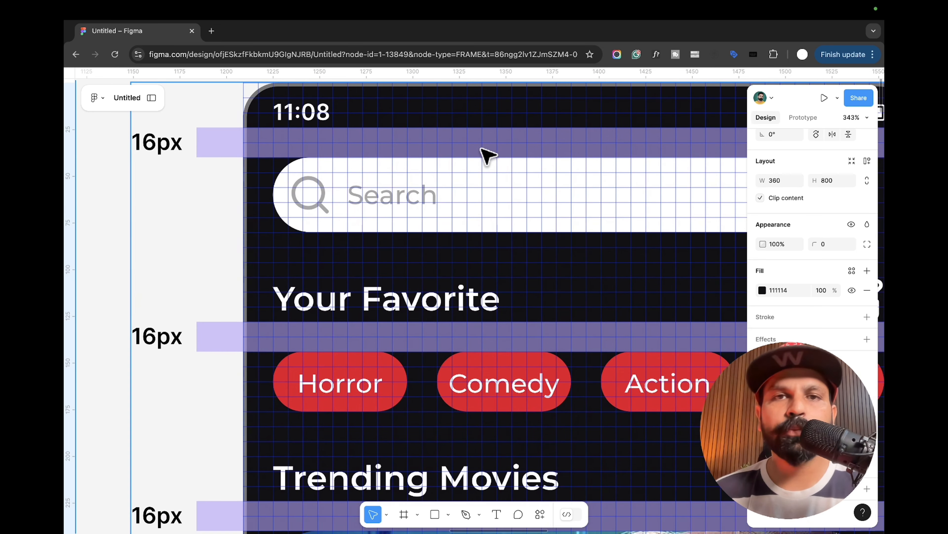
{"action": "scroll", "coordinate": [331, 241], "scroll_direction": "right", "scroll_amount": 2}
{"action": "scroll", "coordinate": [331, 241], "scroll_direction": "down", "scroll_amount": 1}
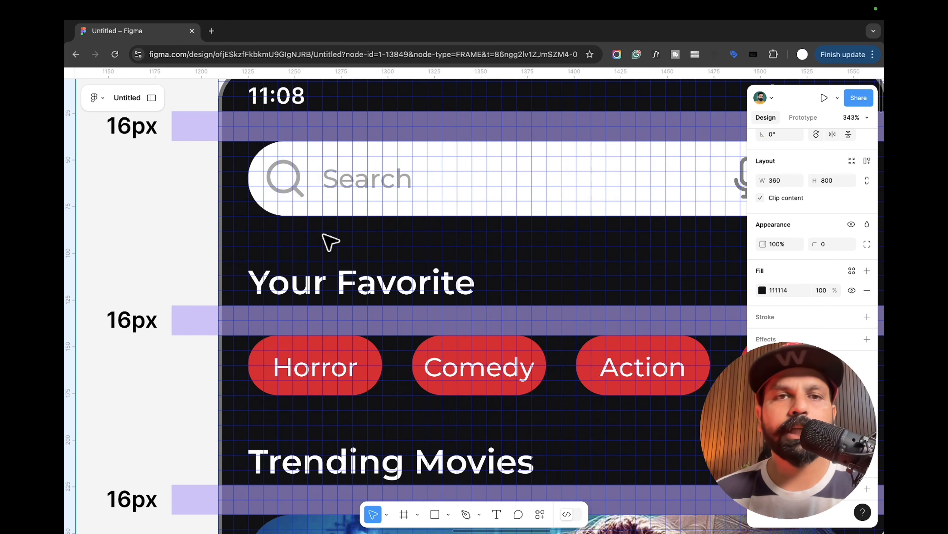
Step: Select the search bar inside the home screen's nested layers and check its size and position against the grid
{"action": "left_click", "coordinate": [387, 213]}
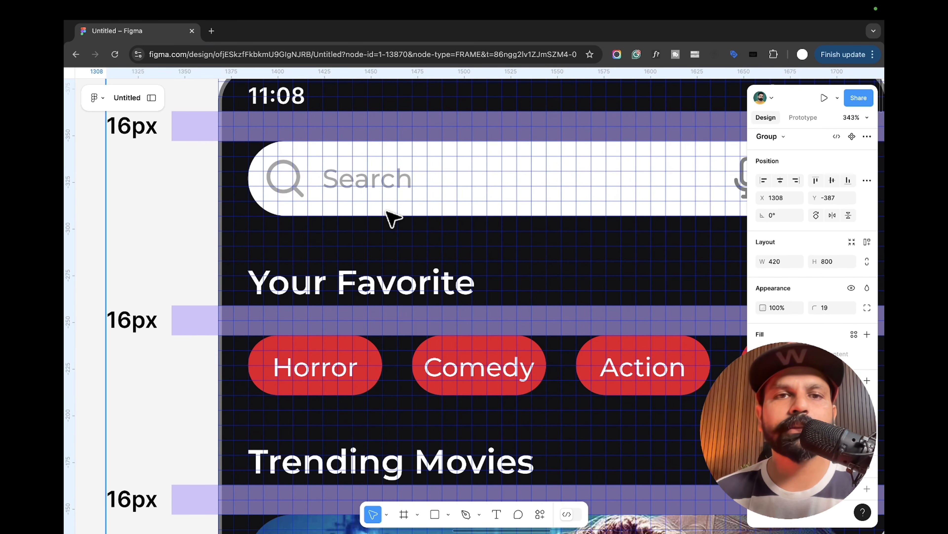
{"action": "double_click", "coordinate": [403, 212]}
{"action": "left_click", "coordinate": [402, 211]}
{"action": "scroll", "coordinate": [409, 219], "scroll_direction": "right", "scroll_amount": 2}
{"action": "scroll", "coordinate": [409, 218], "scroll_direction": "down", "scroll_amount": 1}
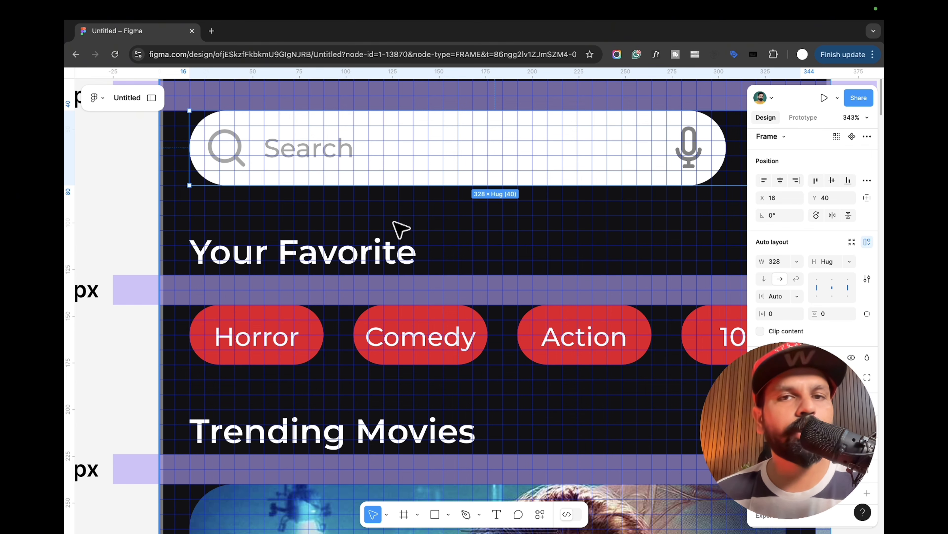
Step: Inspect the spacing around the category chips and select the Trending Movies section to check its position and auto layout gap
{"action": "scroll", "coordinate": [375, 253], "scroll_direction": "left", "scroll_amount": 2}
{"action": "scroll", "coordinate": [377, 252], "scroll_direction": "down", "scroll_amount": 3}
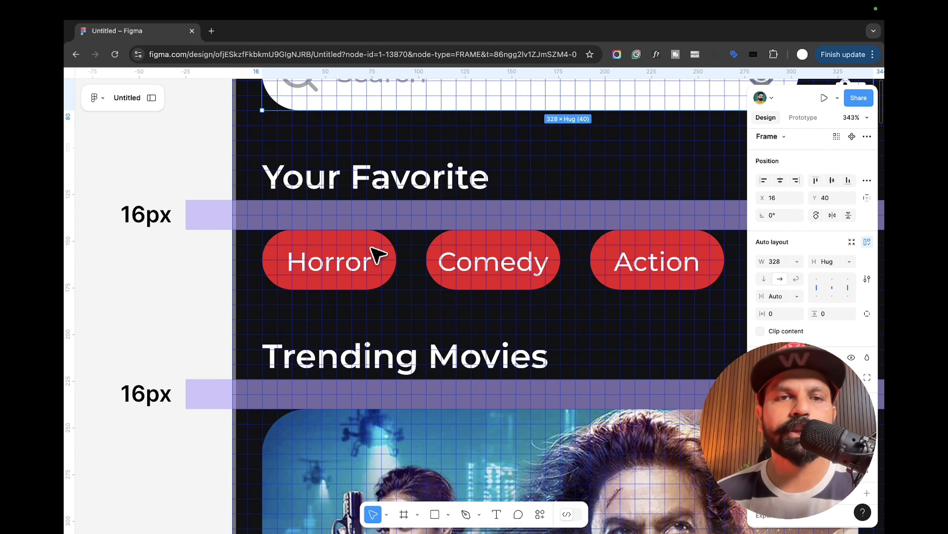
{"action": "scroll", "coordinate": [375, 254], "scroll_direction": "down", "scroll_amount": 5}
{"action": "scroll", "coordinate": [379, 250], "scroll_direction": "up", "scroll_amount": 10}
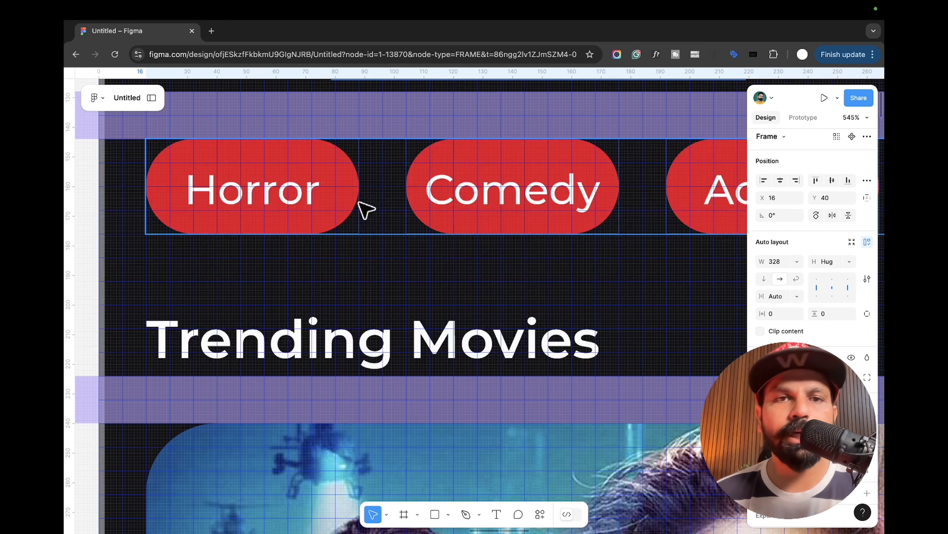
{"action": "scroll", "coordinate": [405, 243], "scroll_direction": "down", "scroll_amount": 3}
{"action": "left_click", "coordinate": [438, 232]}
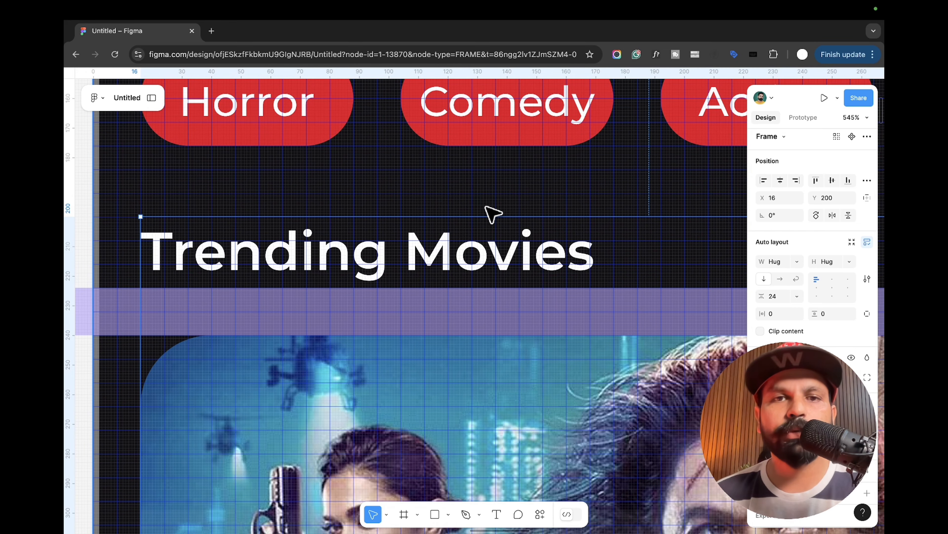
Step: Select the logo, title and description group inside the Pathaan movie card to check its size and padding on the grid
{"action": "scroll", "coordinate": [493, 214], "scroll_direction": "down", "scroll_amount": 10}
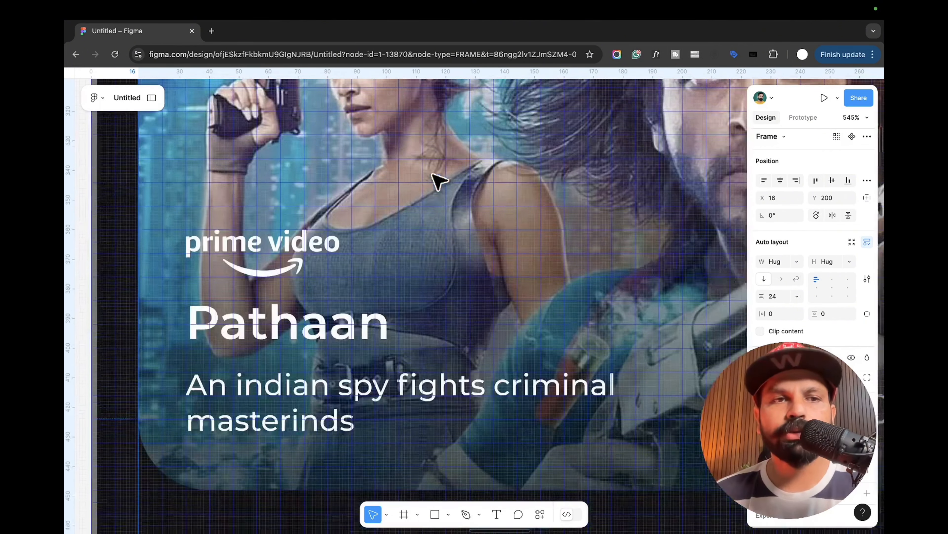
{"action": "scroll", "coordinate": [292, 329], "scroll_direction": "down", "scroll_amount": 3}
{"action": "scroll", "coordinate": [265, 304], "scroll_direction": "left", "scroll_amount": 2}
{"action": "left_click", "coordinate": [266, 308]}
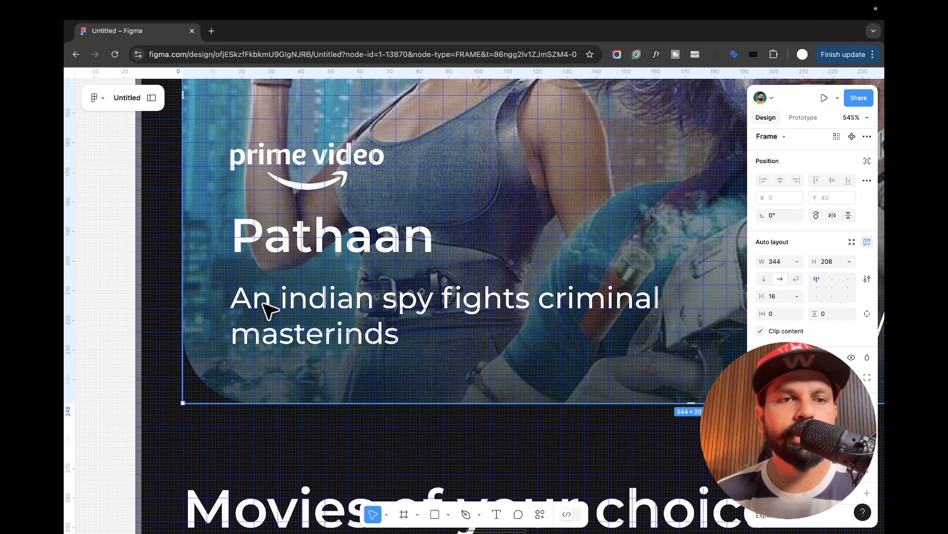
{"action": "double_click", "coordinate": [266, 308]}
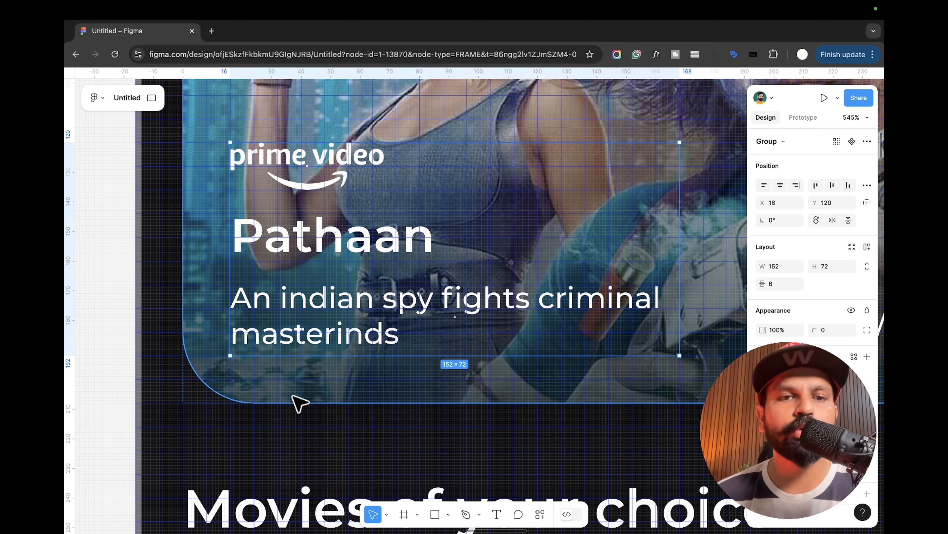
Step: Select the IMDB rating row inside the Pathaan card to check its size, auto layout gap and padding on the grid
{"action": "scroll", "coordinate": [298, 402], "scroll_direction": "right", "scroll_amount": 10}
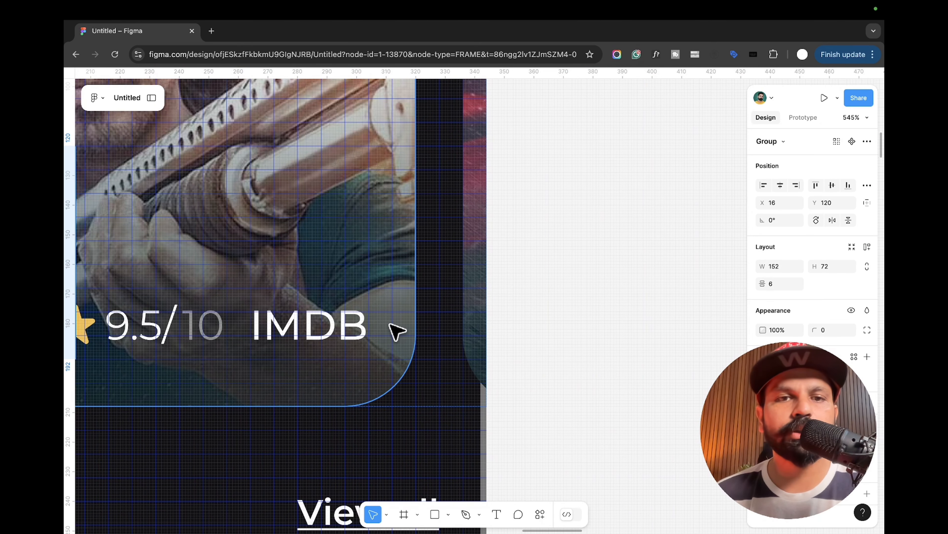
{"action": "left_click", "coordinate": [328, 346]}
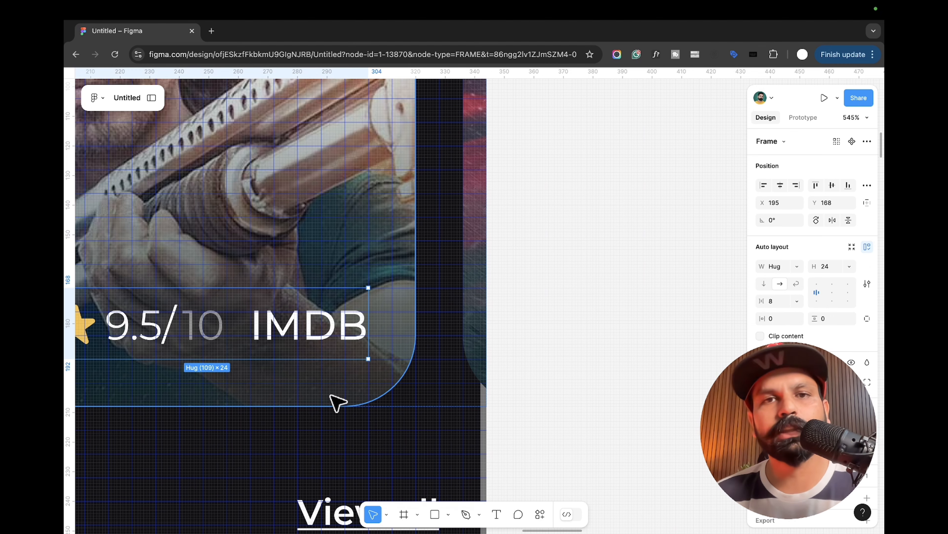
{"action": "scroll", "coordinate": [331, 395], "scroll_direction": "down", "scroll_amount": 5}
{"action": "scroll", "coordinate": [330, 395], "scroll_direction": "left", "scroll_amount": 6}
{"action": "scroll", "coordinate": [314, 319], "scroll_direction": "down", "scroll_amount": 5}
{"action": "scroll", "coordinate": [314, 318], "scroll_direction": "up", "scroll_amount": 5}
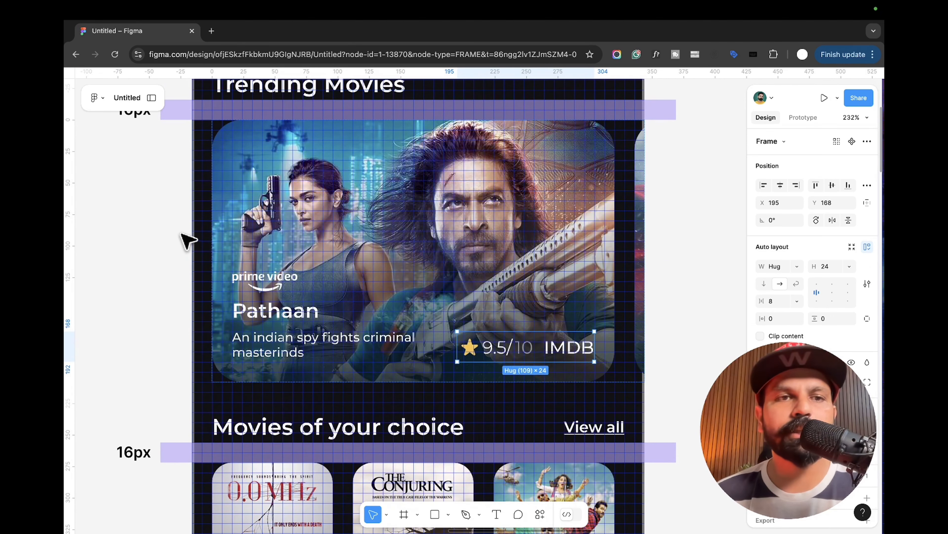
{"action": "scroll", "coordinate": [205, 250], "scroll_direction": "up", "scroll_amount": 5}
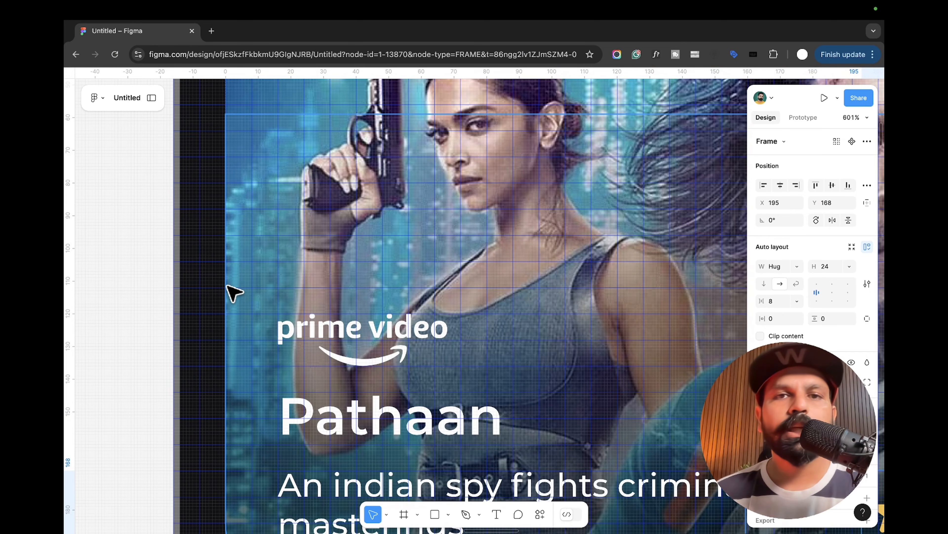
{"action": "scroll", "coordinate": [234, 292], "scroll_direction": "down", "scroll_amount": 10}
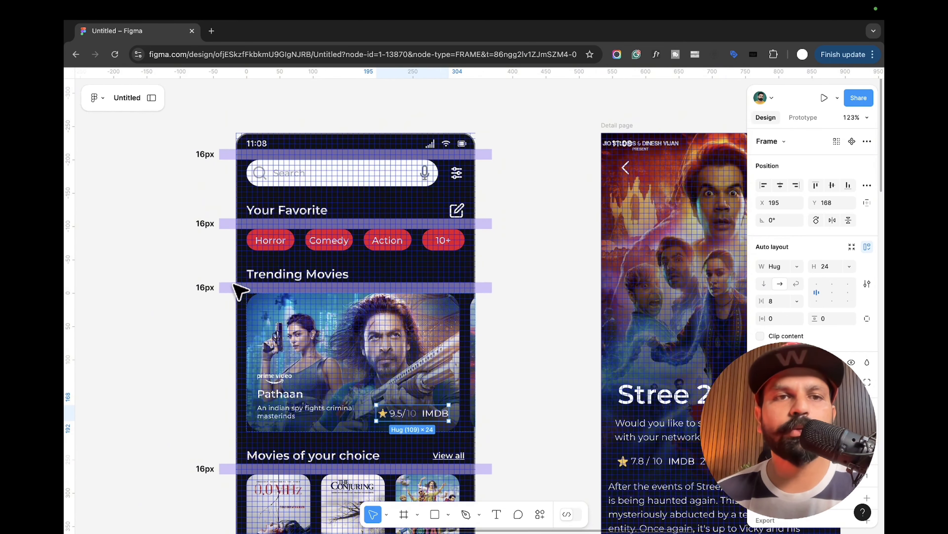
Step: Select the 16px spacing marker under the Trending Movies heading to check its height and position against the grid
{"action": "scroll", "coordinate": [254, 262], "scroll_direction": "up", "scroll_amount": 5}
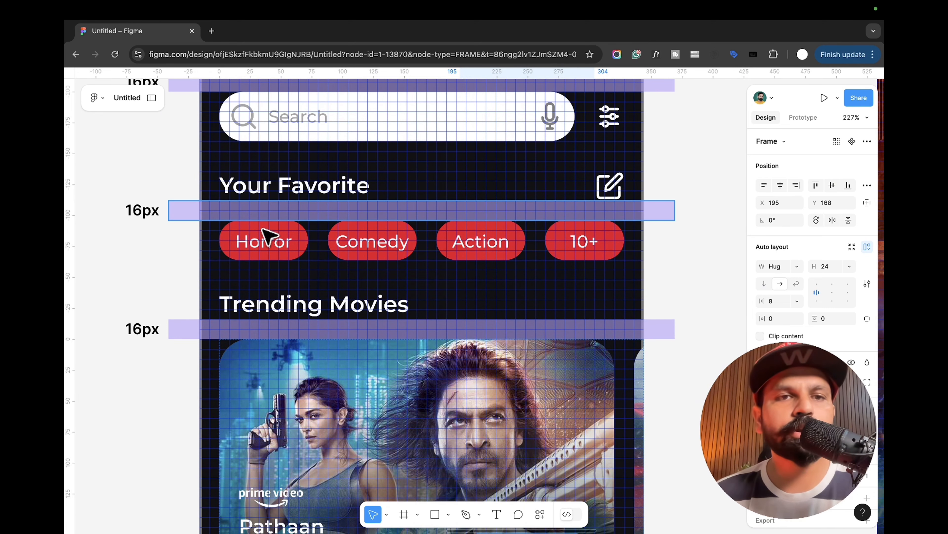
{"action": "scroll", "coordinate": [267, 235], "scroll_direction": "down", "scroll_amount": 3}
{"action": "left_click", "coordinate": [271, 284]}
{"action": "scroll", "coordinate": [269, 281], "scroll_direction": "up", "scroll_amount": 5}
{"action": "scroll", "coordinate": [284, 224], "scroll_direction": "up", "scroll_amount": 1}
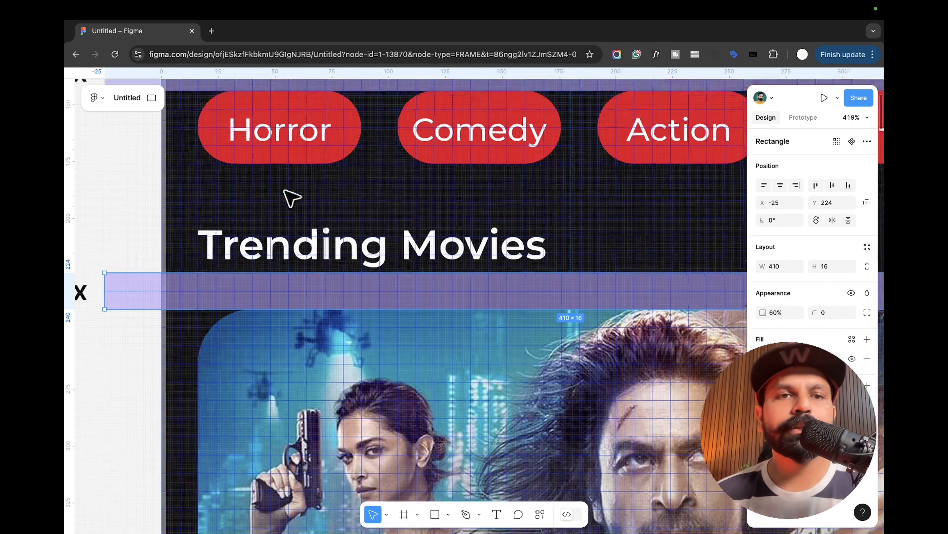
{"action": "scroll", "coordinate": [291, 198], "scroll_direction": "up", "scroll_amount": 3}
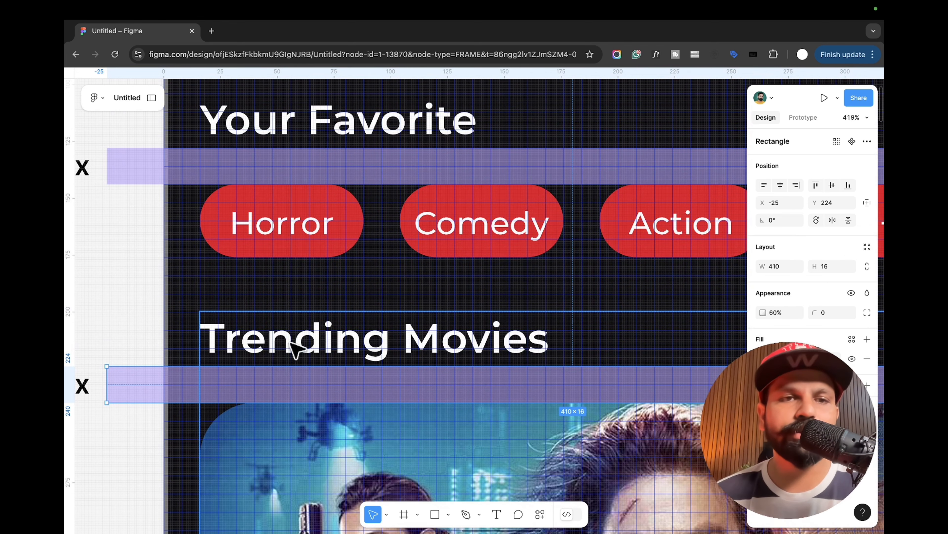
{"action": "scroll", "coordinate": [313, 286], "scroll_direction": "down", "scroll_amount": 10}
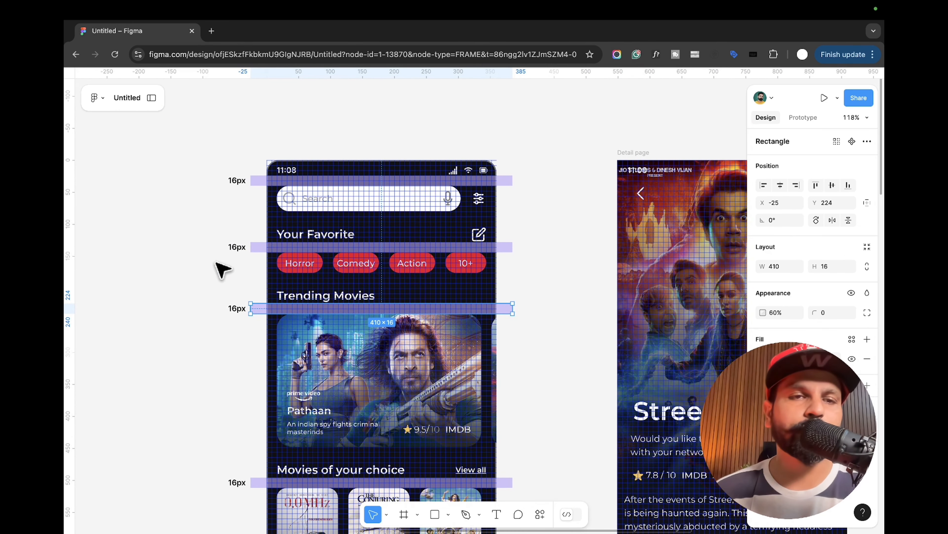
Step: Review the 16px heading gaps across the home screen's movie sections and clear the selection
{"action": "scroll", "coordinate": [208, 366], "scroll_direction": "down", "scroll_amount": 3}
{"action": "scroll", "coordinate": [207, 364], "scroll_direction": "down", "scroll_amount": 1}
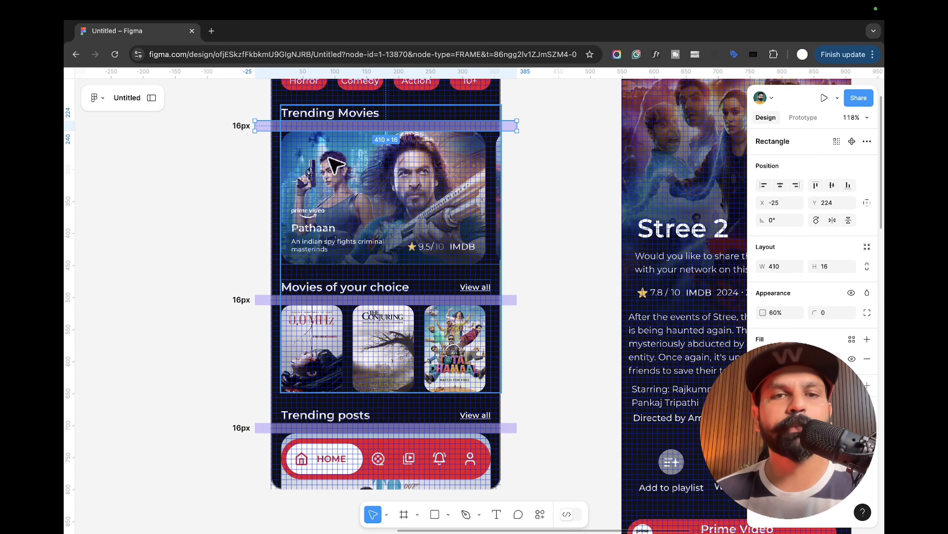
{"action": "scroll", "coordinate": [372, 417], "scroll_direction": "right", "scroll_amount": 1}
{"action": "scroll", "coordinate": [372, 417], "scroll_direction": "up", "scroll_amount": 1}
{"action": "scroll", "coordinate": [378, 425], "scroll_direction": "up", "scroll_amount": 1}
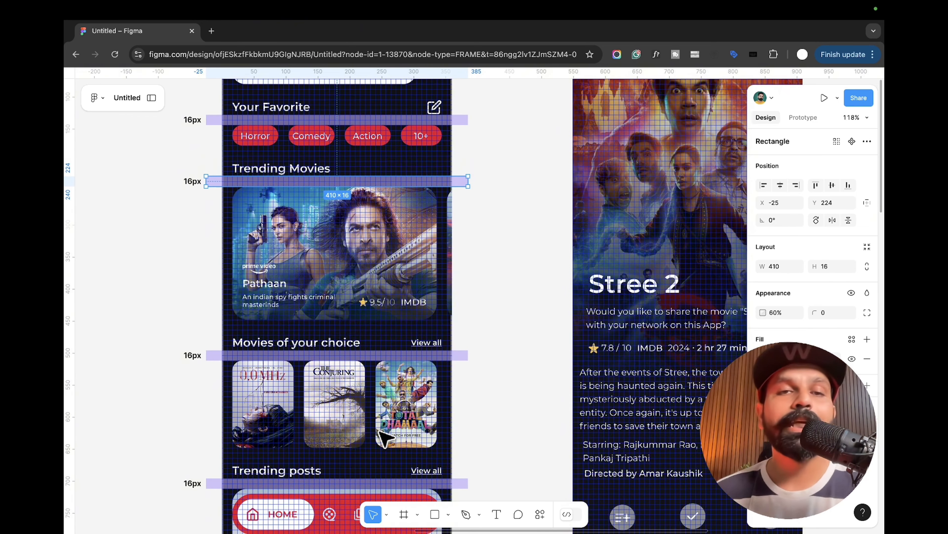
{"action": "scroll", "coordinate": [493, 343], "scroll_direction": "up", "scroll_amount": 2}
{"action": "left_click", "coordinate": [499, 342]}
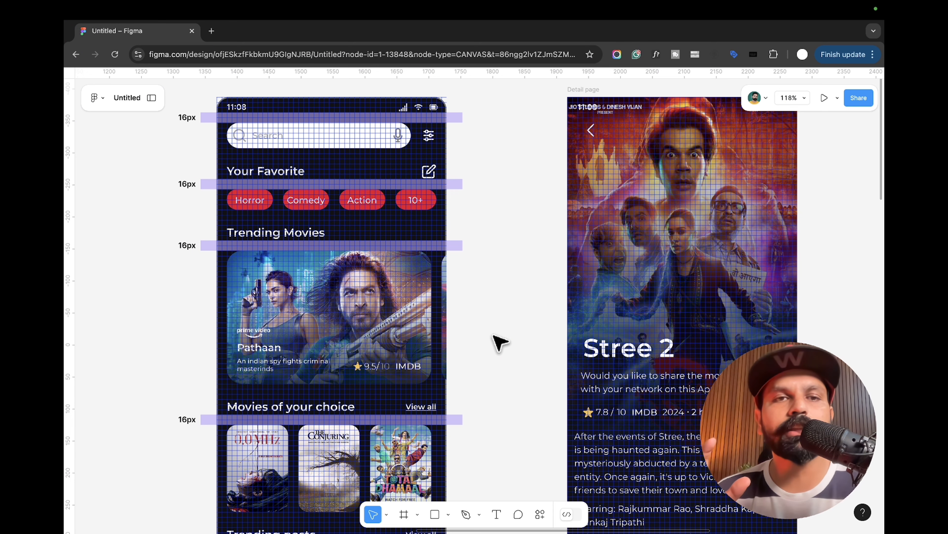
Step: Select the Detail page frame and examine how its title, description, action icons and Prime Video button sit on the grid
{"action": "scroll", "coordinate": [497, 338], "scroll_direction": "right", "scroll_amount": 5}
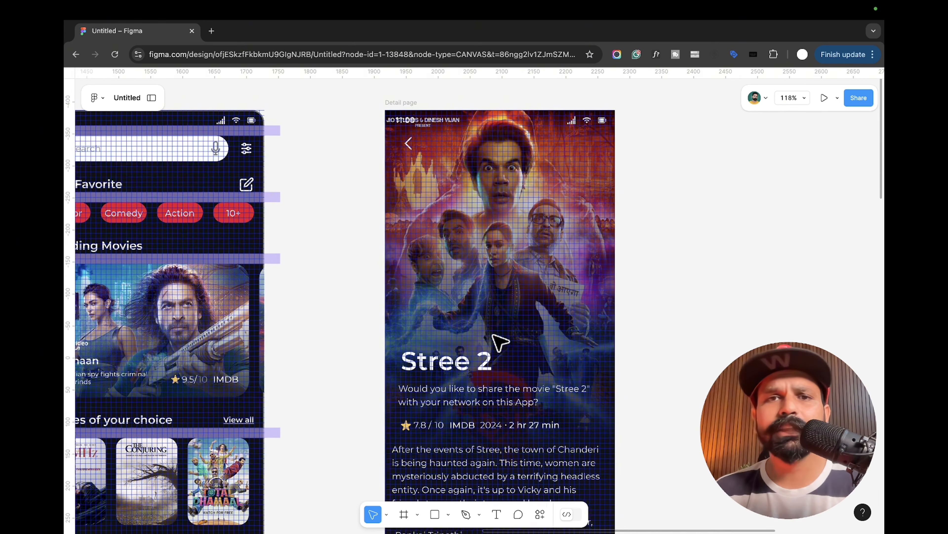
{"action": "scroll", "coordinate": [556, 315], "scroll_direction": "down", "scroll_amount": 4}
{"action": "scroll", "coordinate": [556, 316], "scroll_direction": "down", "scroll_amount": 5}
{"action": "scroll", "coordinate": [469, 201], "scroll_direction": "right", "scroll_amount": 2}
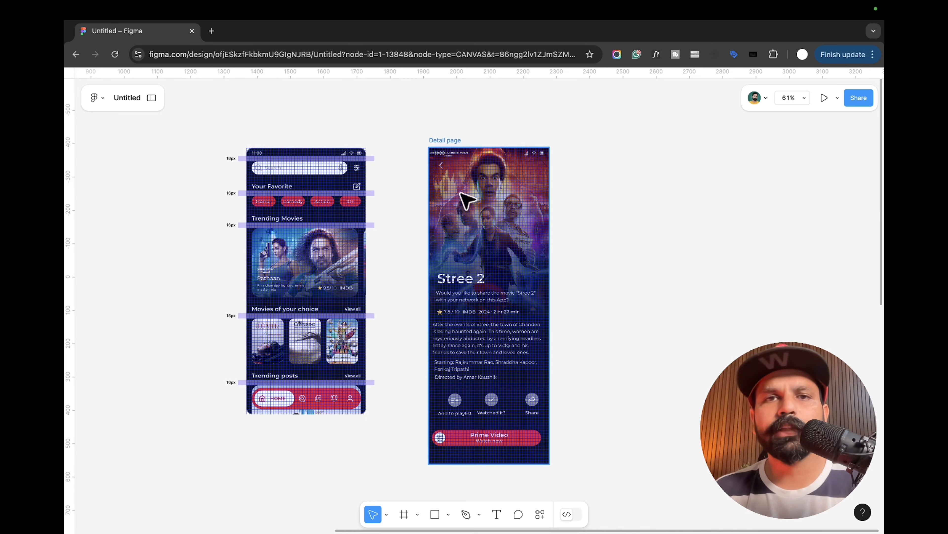
{"action": "left_click", "coordinate": [455, 142]}
{"action": "scroll", "coordinate": [524, 232], "scroll_direction": "up", "scroll_amount": 5}
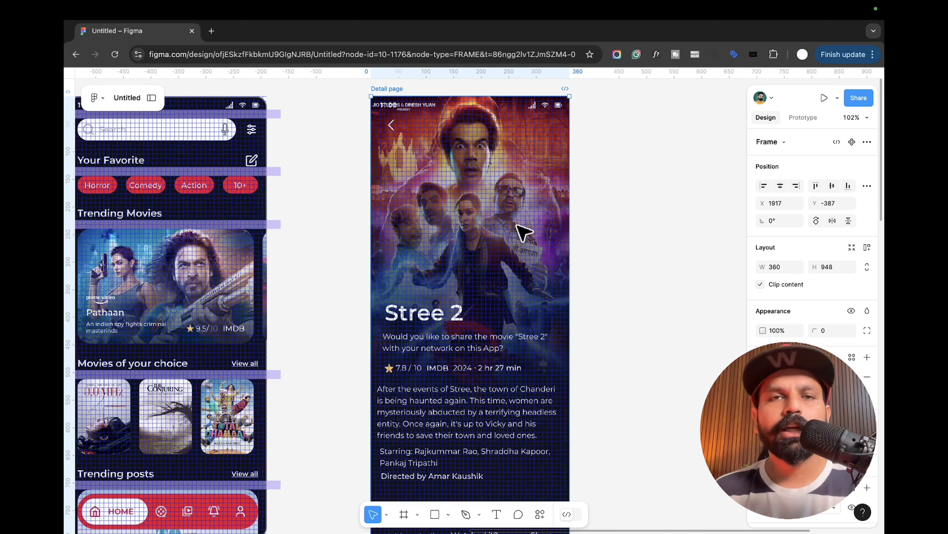
{"action": "scroll", "coordinate": [485, 235], "scroll_direction": "down", "scroll_amount": 1}
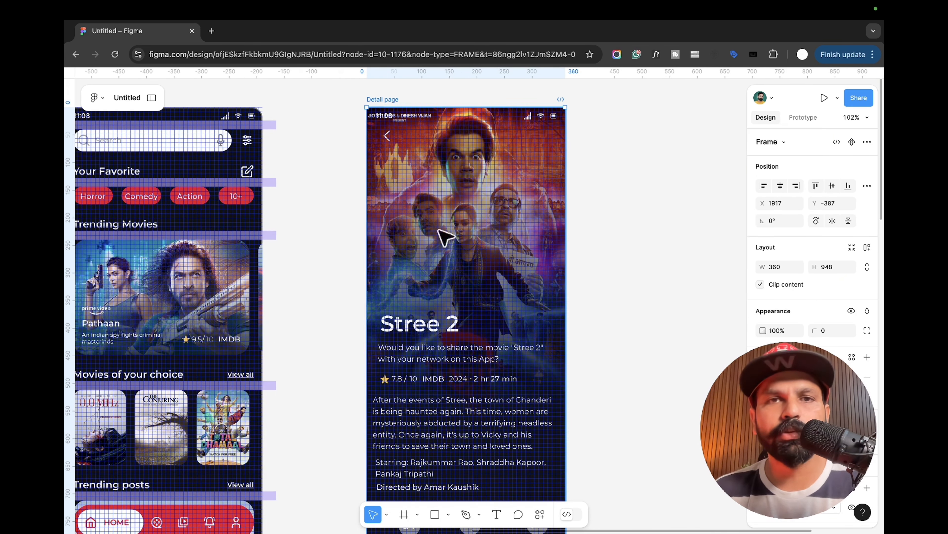
{"action": "scroll", "coordinate": [460, 297], "scroll_direction": "down", "scroll_amount": 3}
{"action": "scroll", "coordinate": [456, 292], "scroll_direction": "down", "scroll_amount": 1}
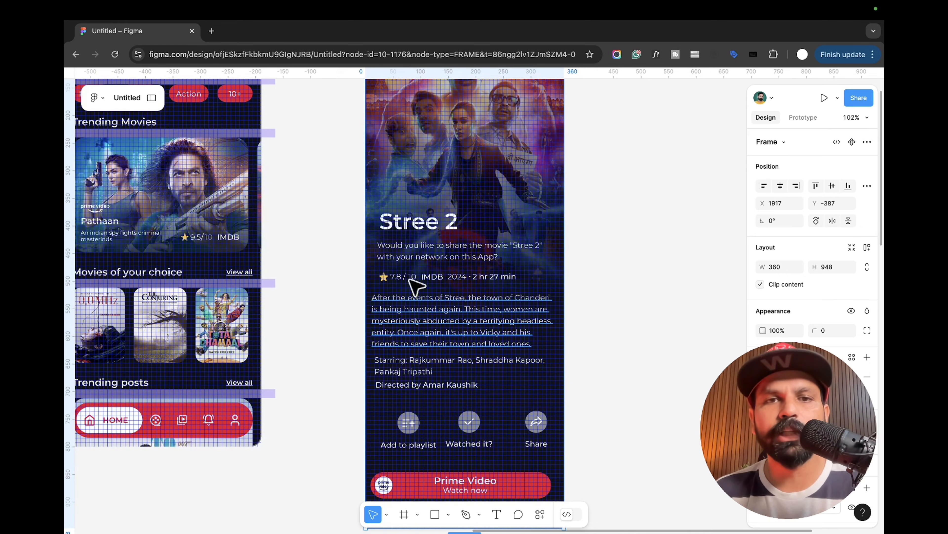
{"action": "scroll", "coordinate": [461, 364], "scroll_direction": "down", "scroll_amount": 3}
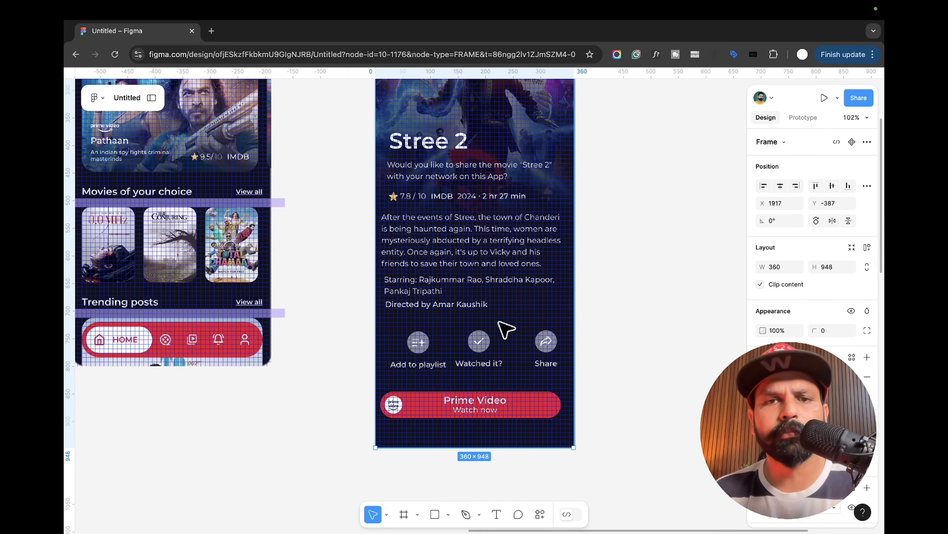
Step: Compare the Detail page with the home screen, and duplicate the Detail page frame beside the original at X 2348, Y -387
{"action": "scroll", "coordinate": [510, 286], "scroll_direction": "up", "scroll_amount": 2}
{"action": "scroll", "coordinate": [509, 286], "scroll_direction": "up", "scroll_amount": 5}
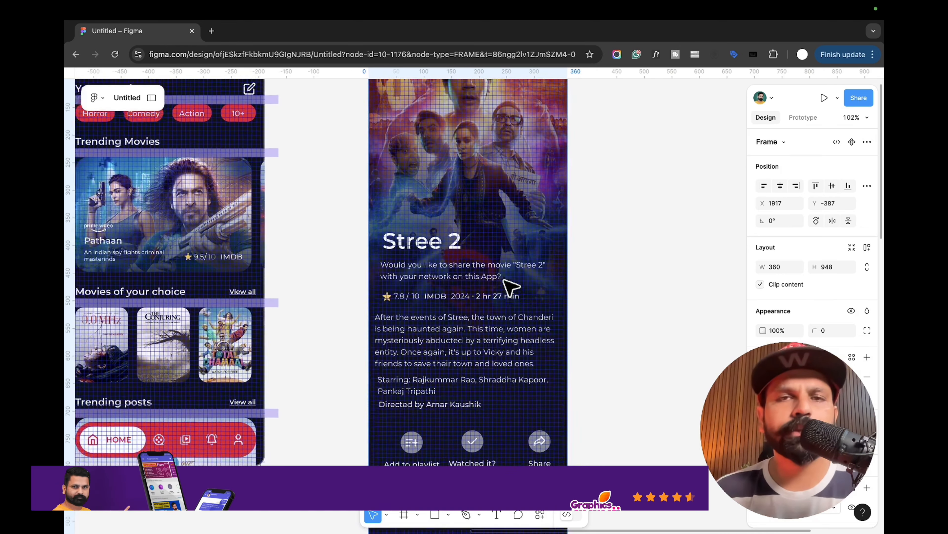
{"action": "scroll", "coordinate": [510, 286], "scroll_direction": "left", "scroll_amount": 4}
{"action": "scroll", "coordinate": [510, 286], "scroll_direction": "up", "scroll_amount": 1}
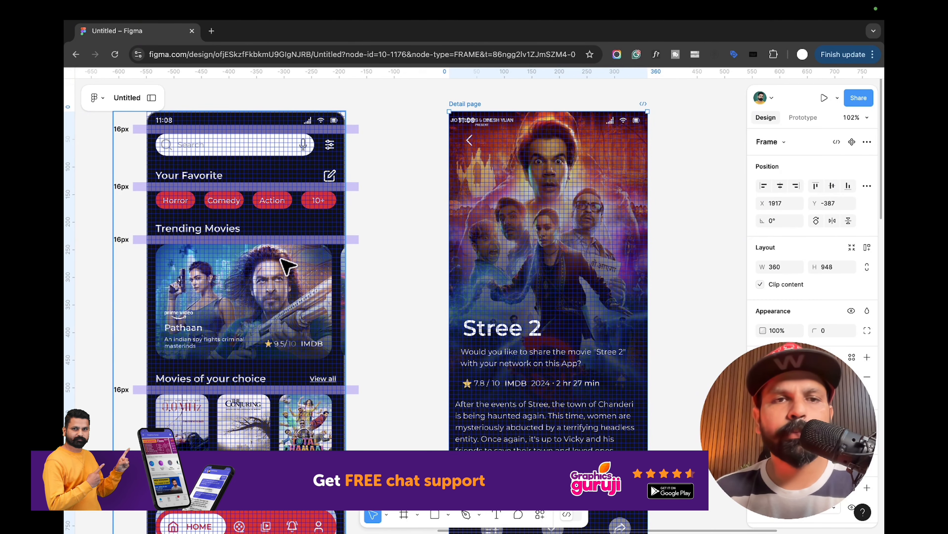
{"action": "scroll", "coordinate": [448, 296], "scroll_direction": "right", "scroll_amount": 3}
{"action": "scroll", "coordinate": [448, 296], "scroll_direction": "down", "scroll_amount": 1}
{"action": "scroll", "coordinate": [418, 347], "scroll_direction": "down", "scroll_amount": 5}
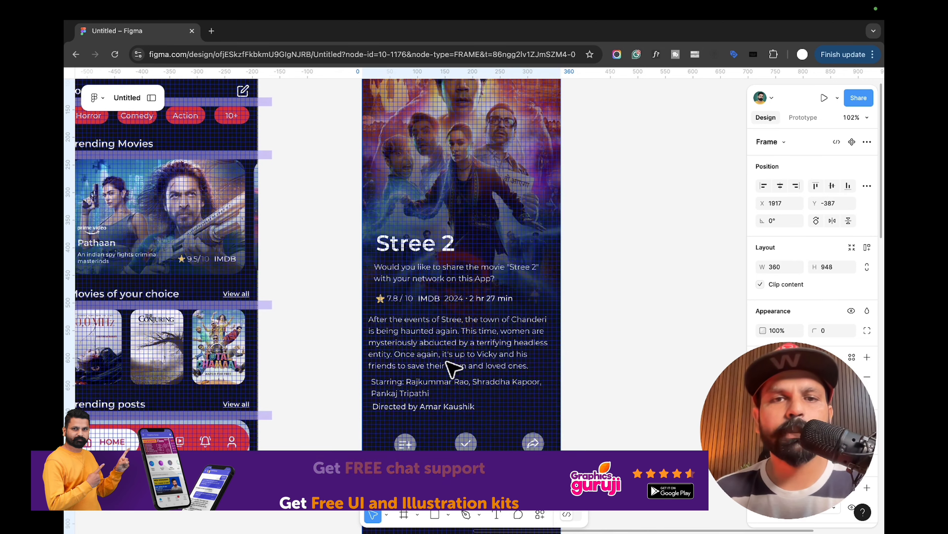
{"action": "left_click_drag", "start_coordinate": [418, 132], "coordinate": [443, 131]}
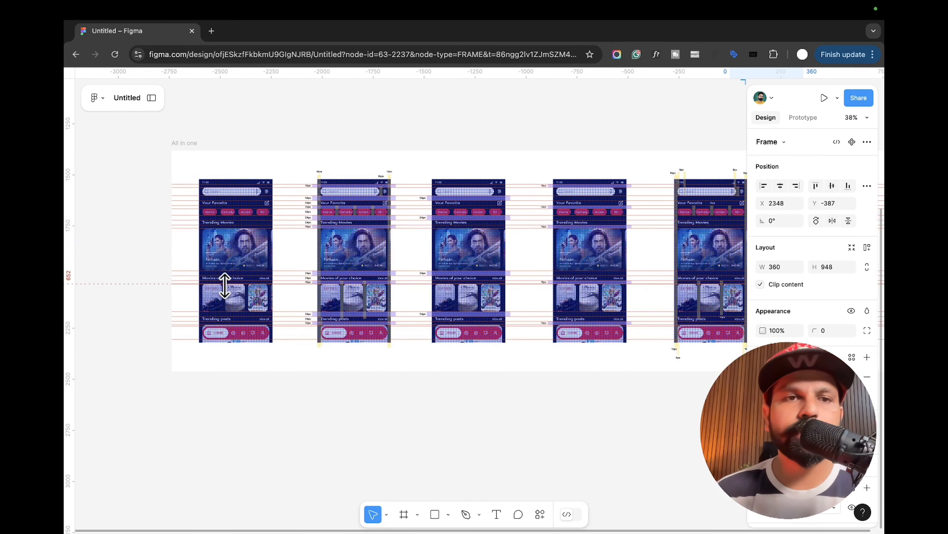
Step: Examine the All in one frame's home screen copies, comparing their 16px, 24px and 32px spacing overlays
{"action": "scroll", "coordinate": [225, 277], "scroll_direction": "up", "scroll_amount": 5}
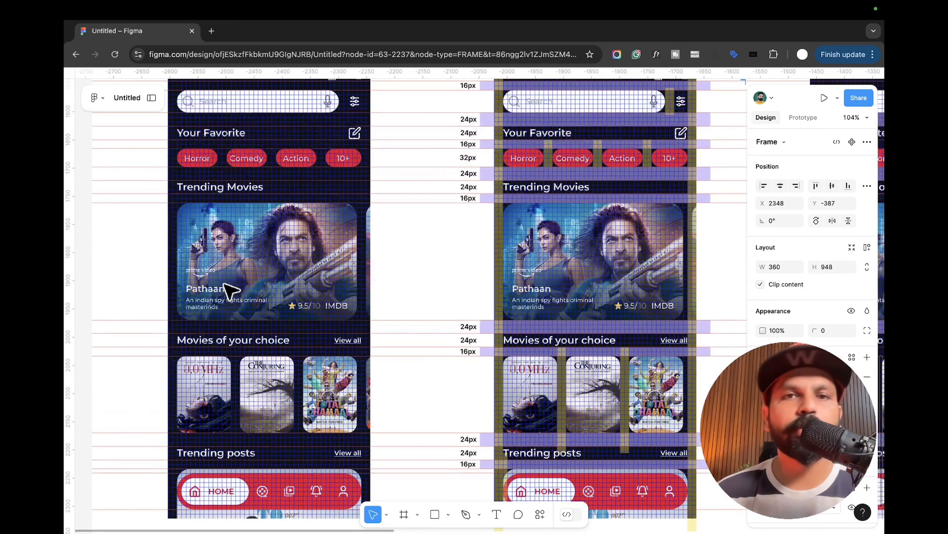
{"action": "scroll", "coordinate": [229, 289], "scroll_direction": "down", "scroll_amount": 5}
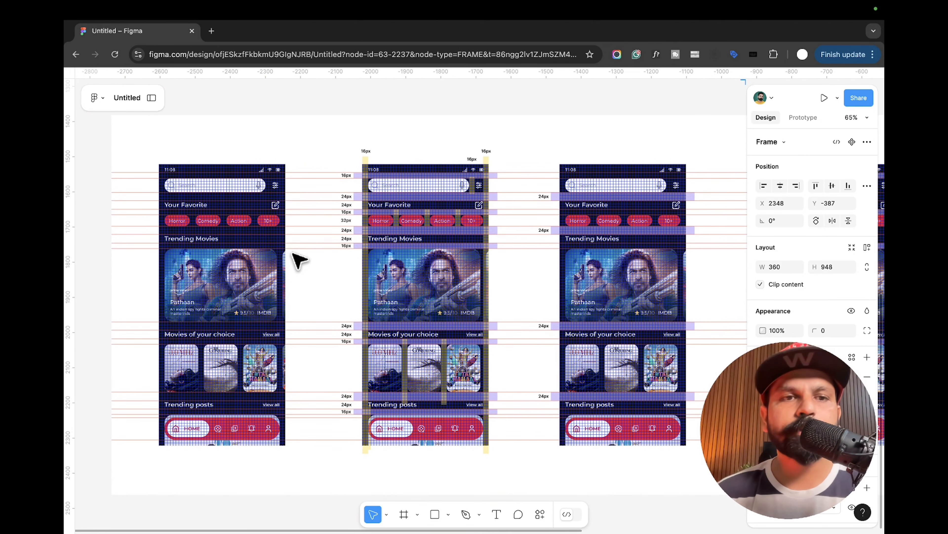
{"action": "scroll", "coordinate": [262, 310], "scroll_direction": "right", "scroll_amount": 3}
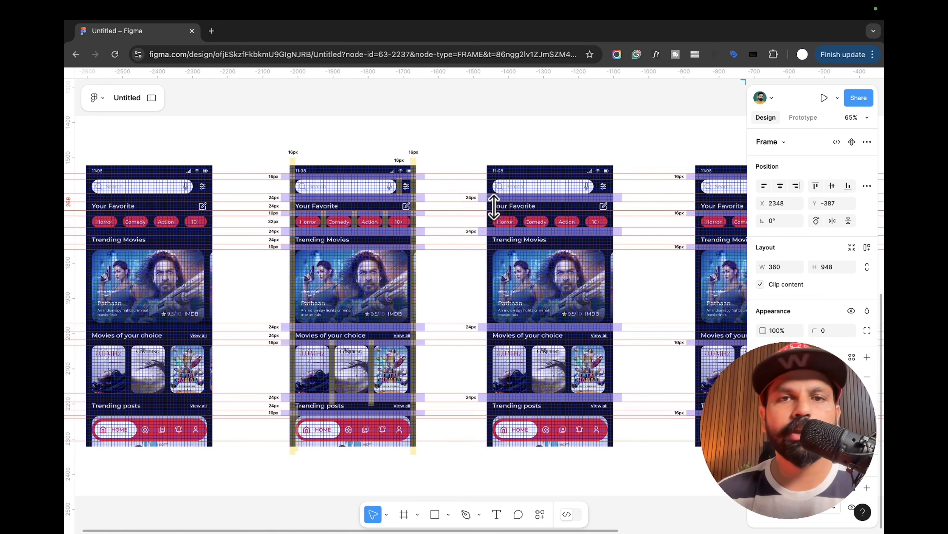
{"action": "scroll", "coordinate": [282, 234], "scroll_direction": "up", "scroll_amount": 5}
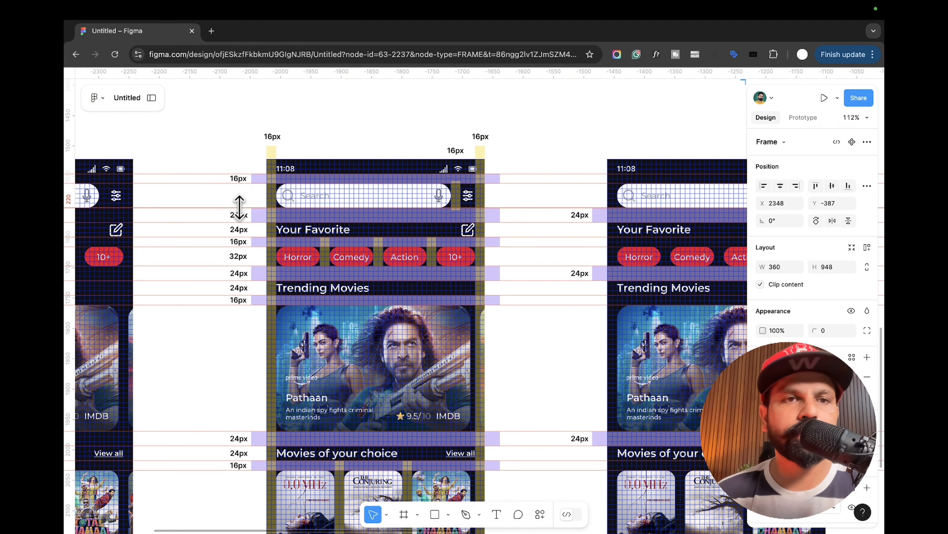
{"action": "scroll", "coordinate": [250, 335], "scroll_direction": "right", "scroll_amount": 8}
{"action": "scroll", "coordinate": [249, 335], "scroll_direction": "down", "scroll_amount": 1}
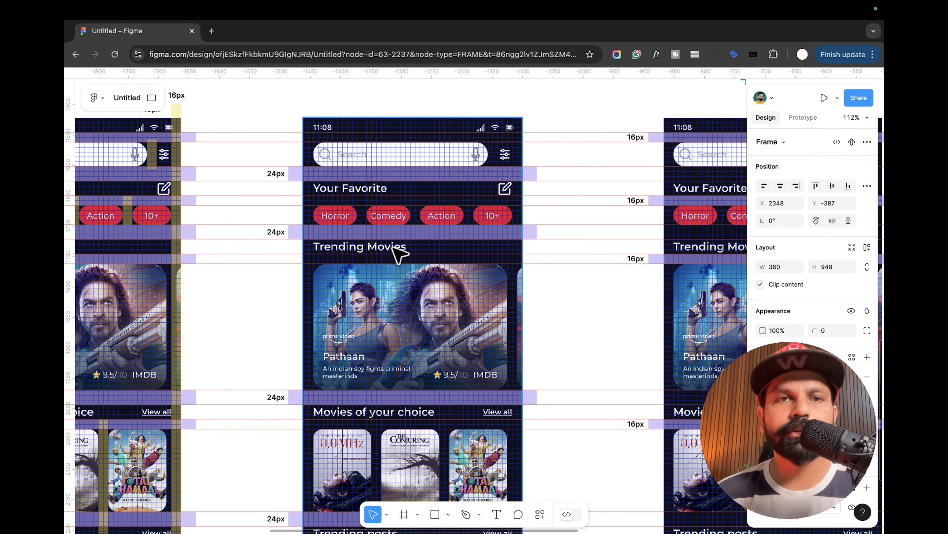
{"action": "scroll", "coordinate": [391, 244], "scroll_direction": "right", "scroll_amount": 8}
{"action": "scroll", "coordinate": [360, 406], "scroll_direction": "down", "scroll_amount": 5}
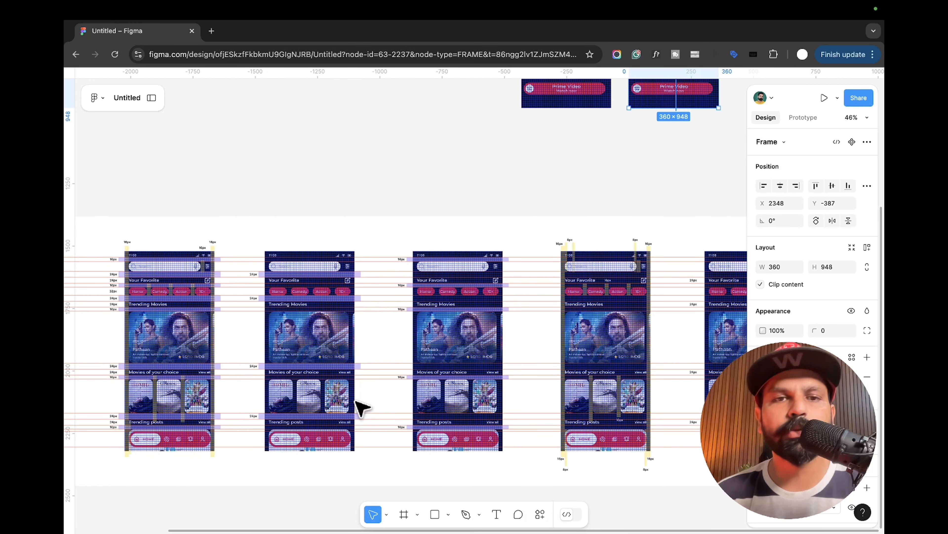